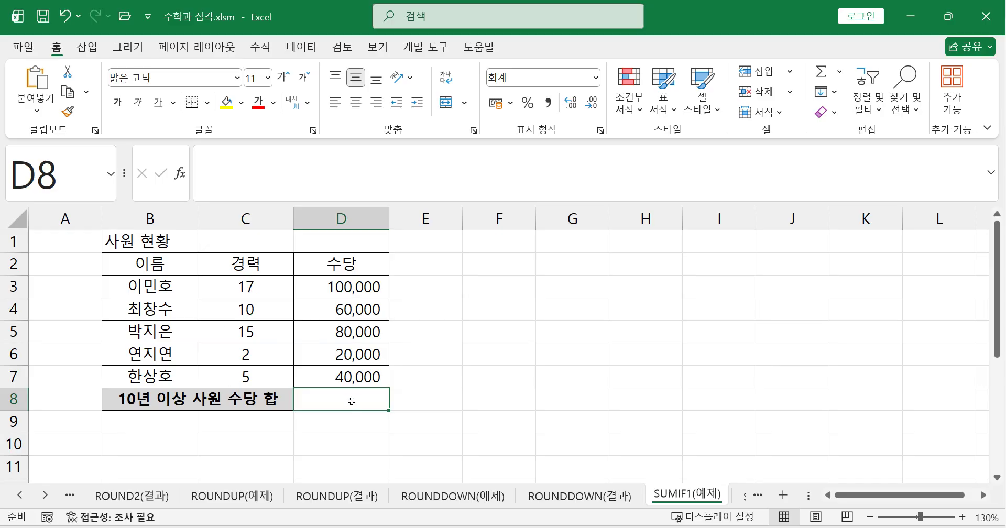
- Sum the allowances of employees with at least 10 years of experience in D8 with =SUMIF(C3:C7, ">=10", D3:D7)
type("=")
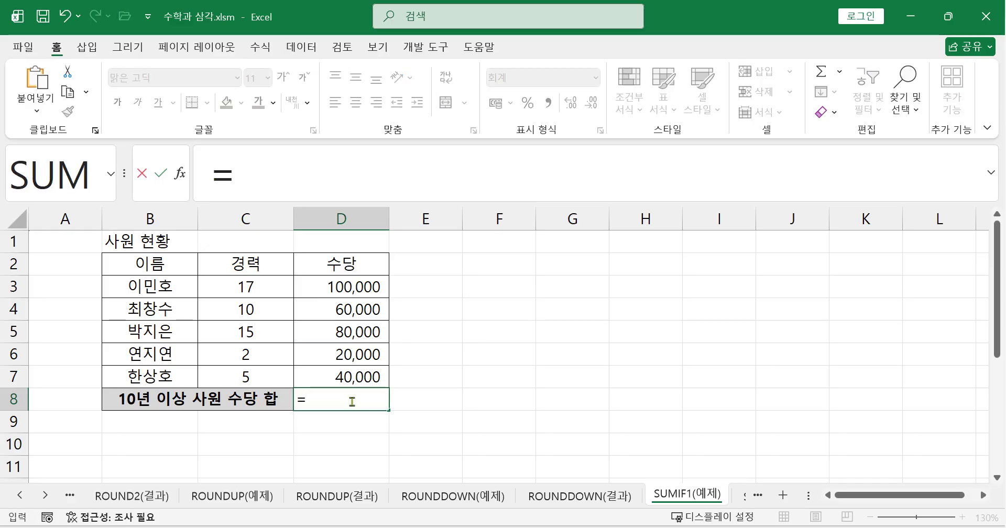
type("su")
double_click(427, 426)
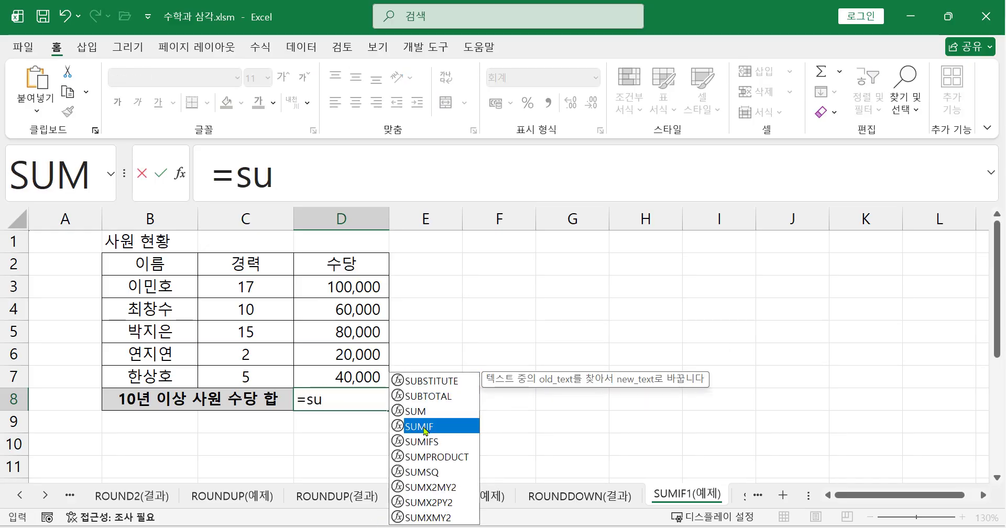
left_click(418, 178)
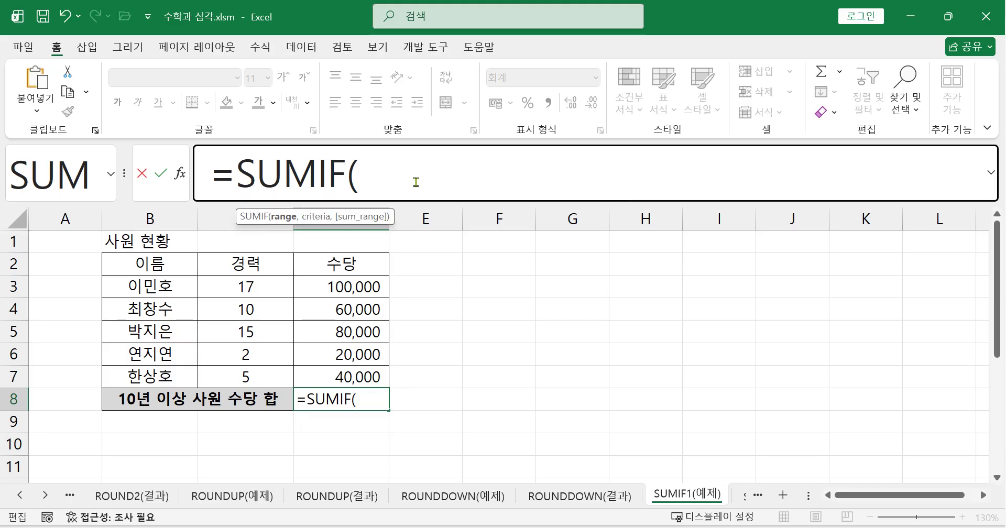
left_click_drag(248, 288, 255, 375)
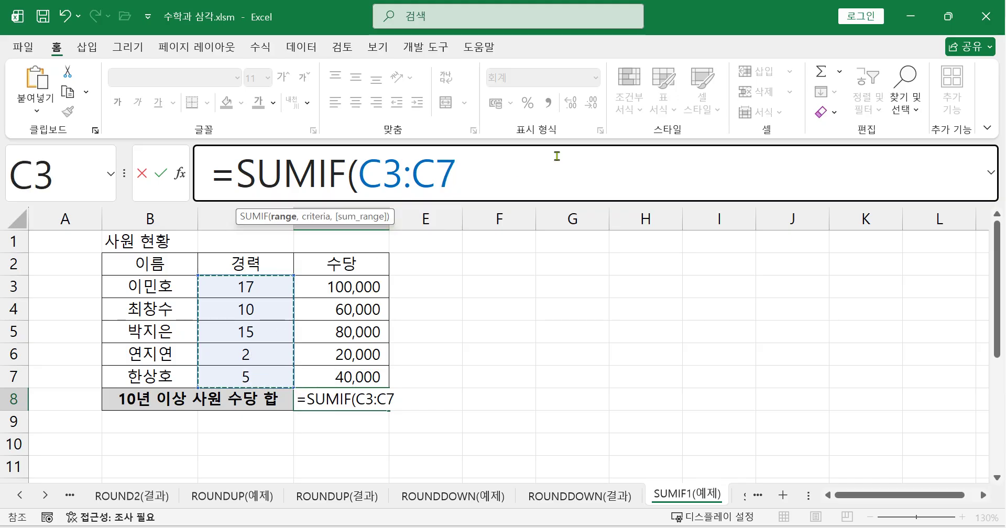
type(", \"")
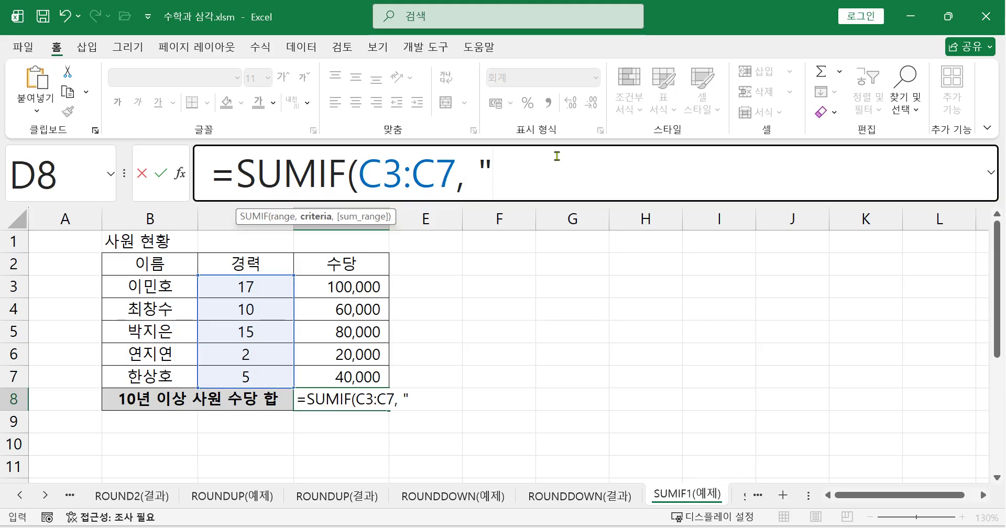
type(">=")
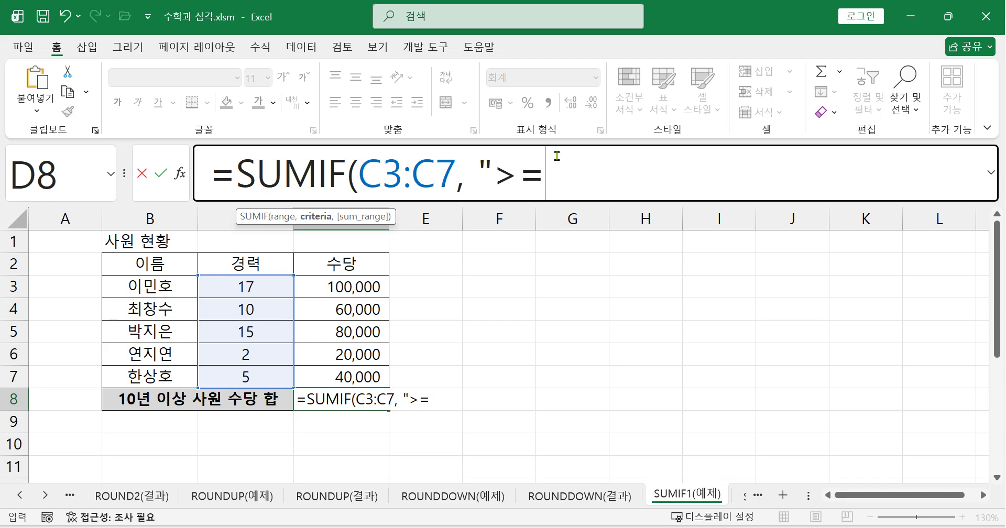
type("10\"")
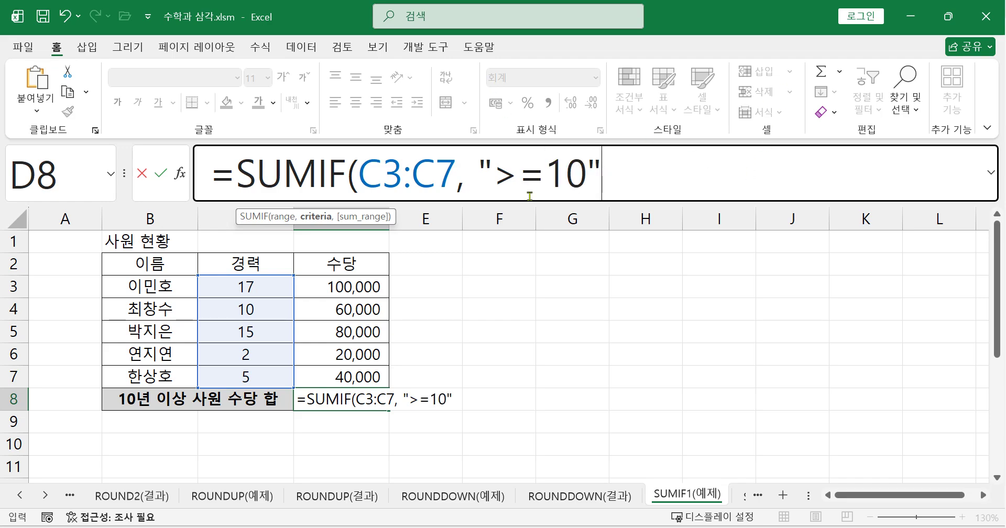
type(",")
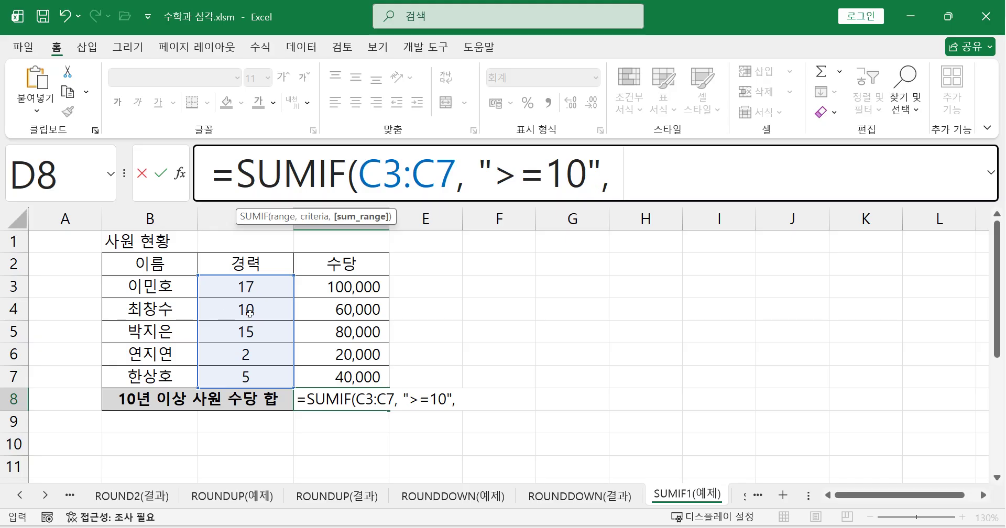
left_click_drag(328, 287, 341, 380)
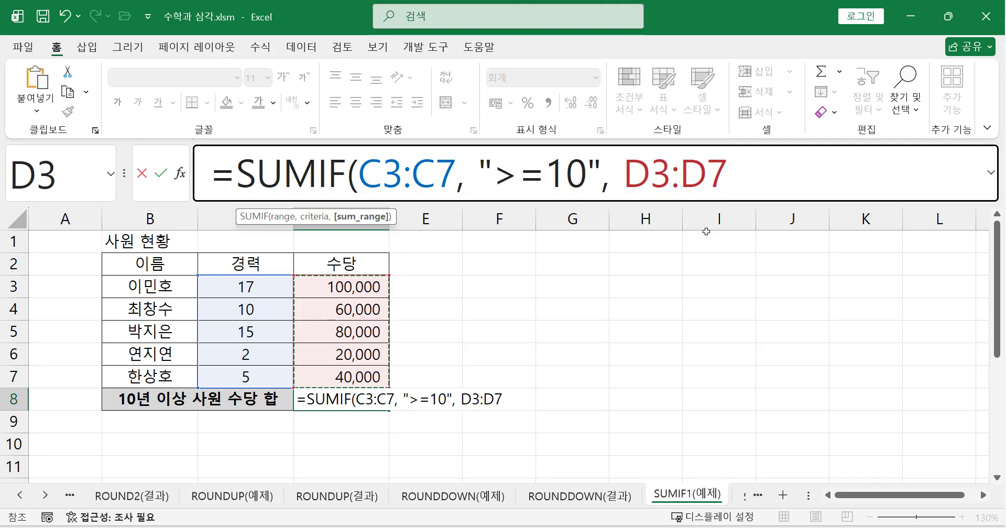
type(")")
key("Return")
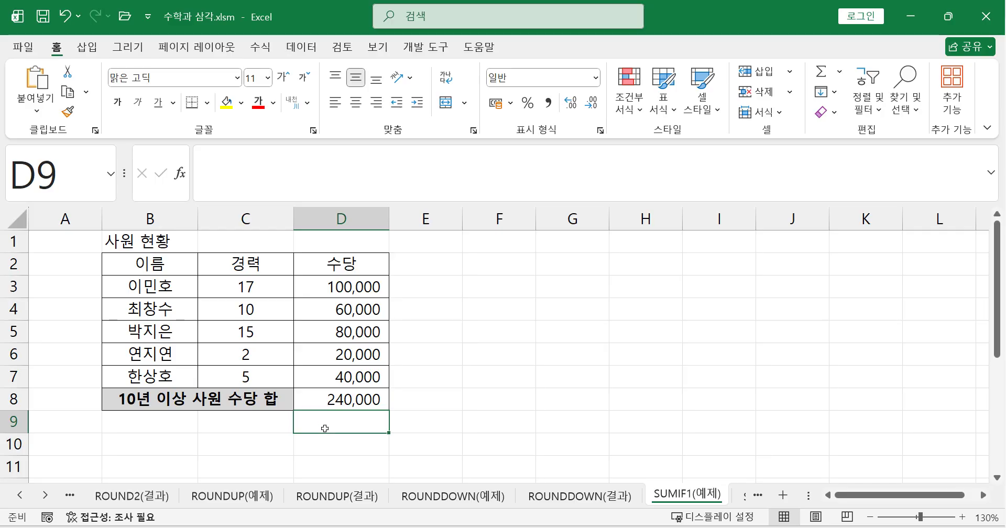
left_click(339, 399)
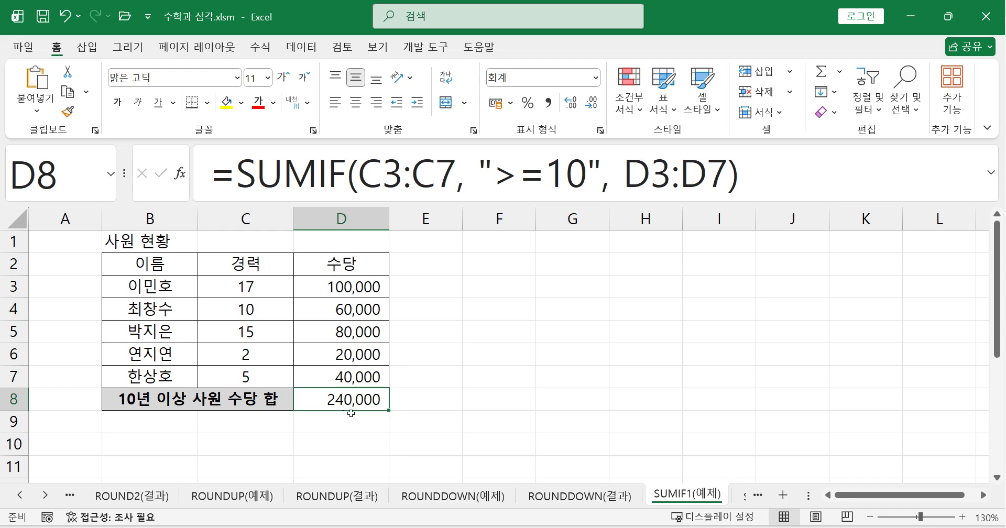
- Calculate the average allowance of all employees in cell E7 with =AVERAGE(D3:D7)
left_click(431, 374)
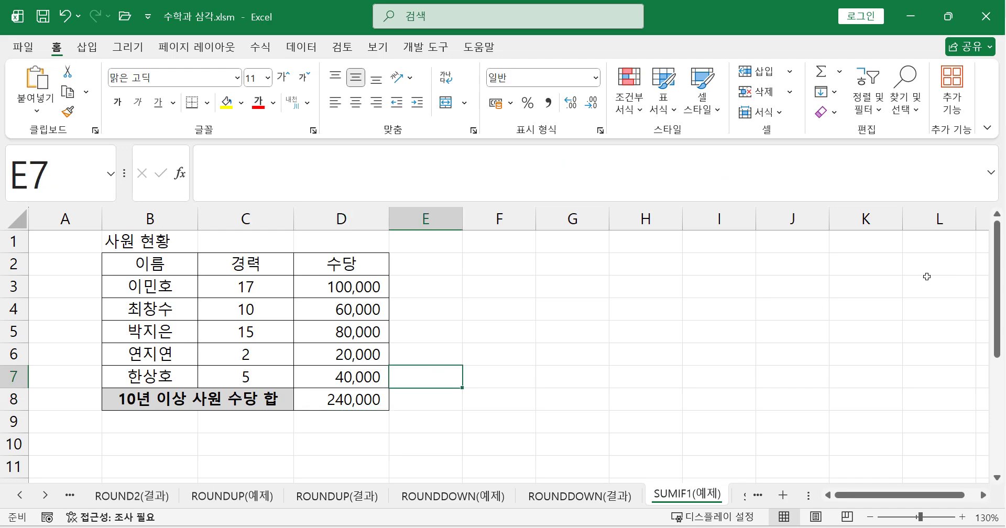
type("=")
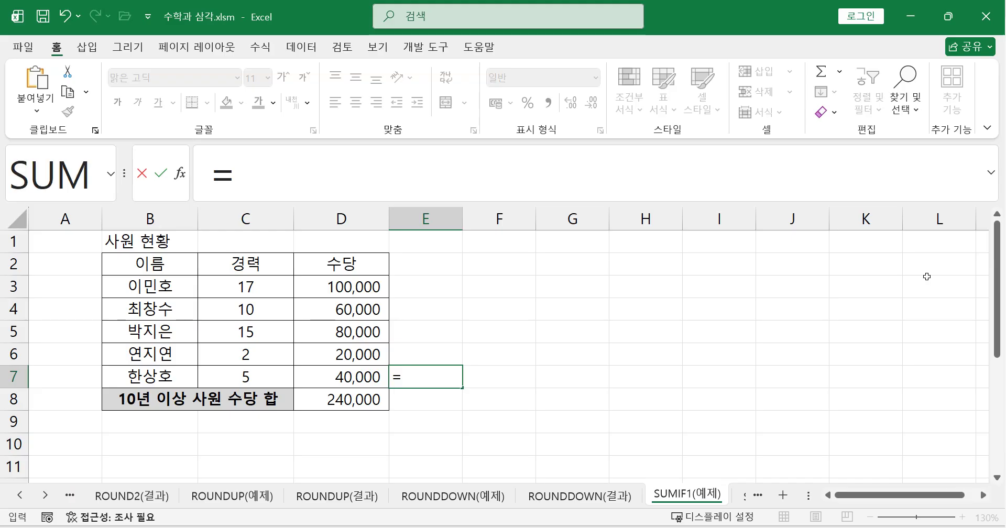
type("av")
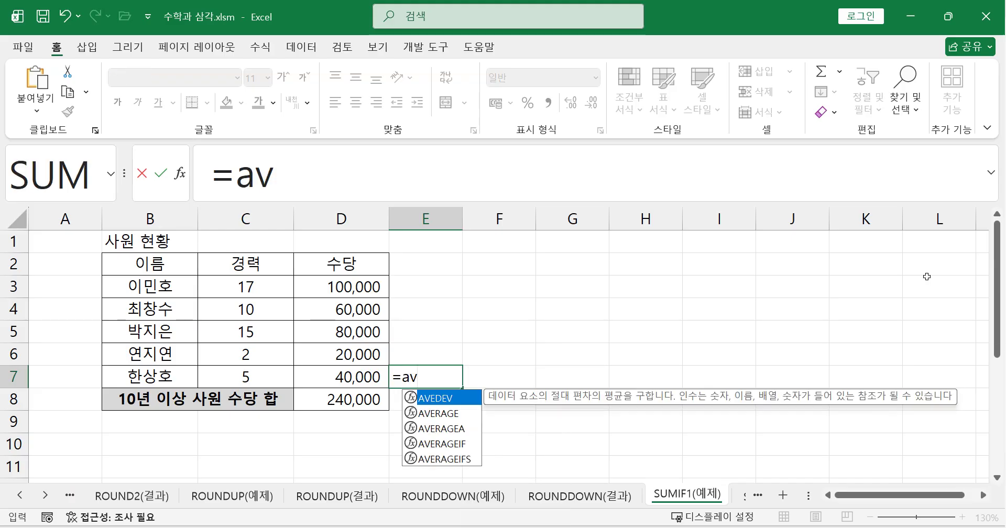
double_click(446, 414)
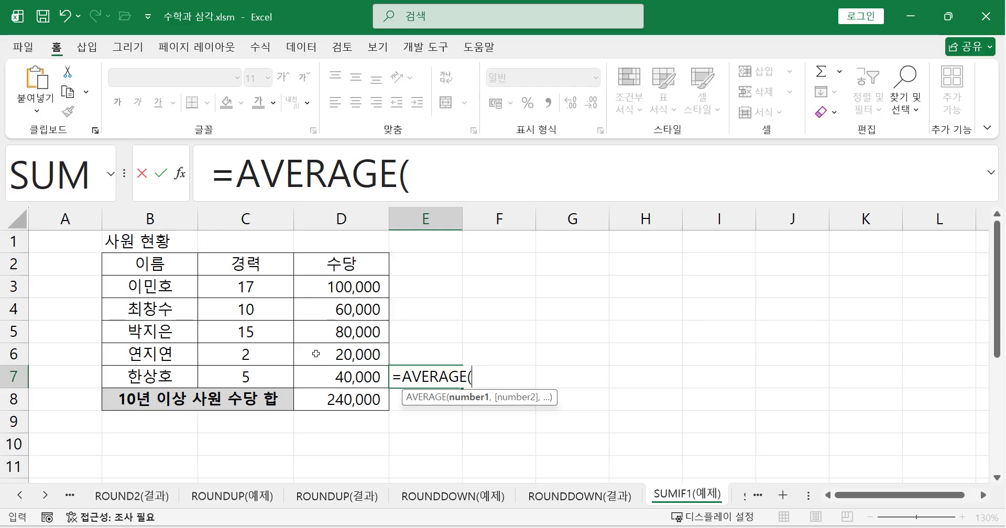
left_click_drag(325, 289, 336, 376)
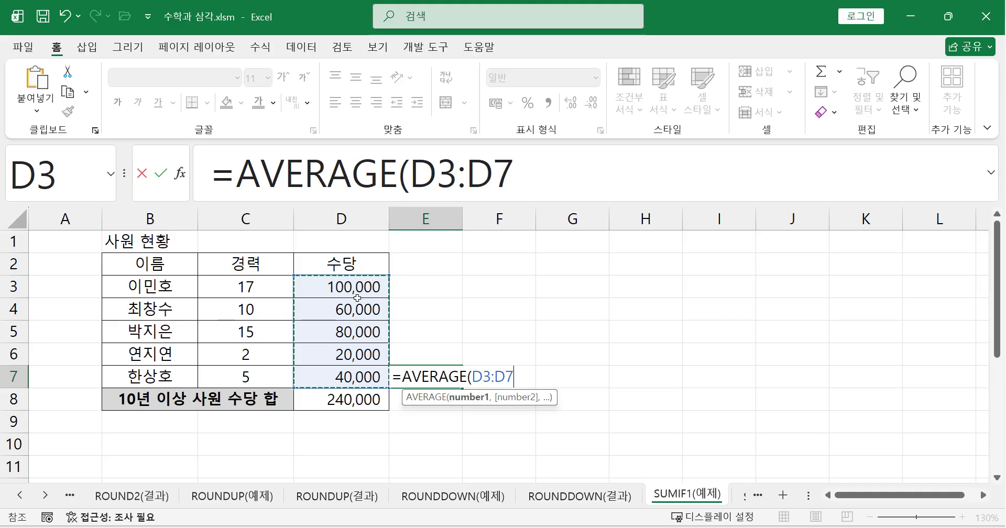
type(")")
key("Return")
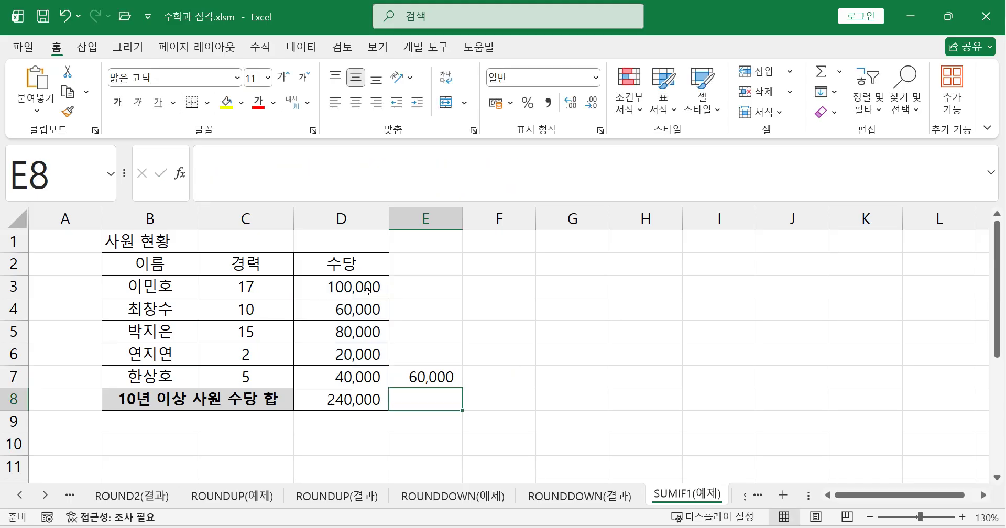
left_click(421, 377)
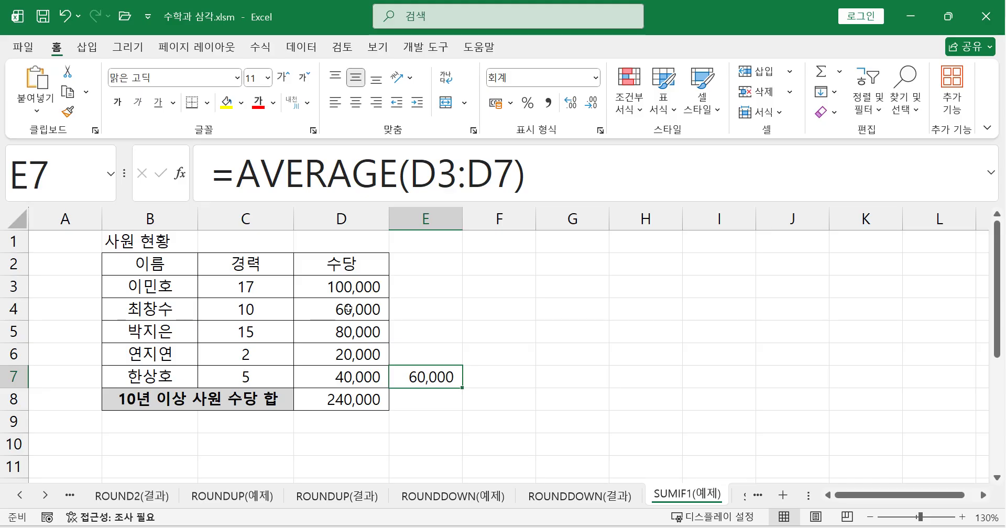
- Average the allowances for 10 or more years of experience in D9 with =AVERAGEIF(C3:C7, ">=10", D3:D7), and compare it with the D8 formula
left_click(360, 418)
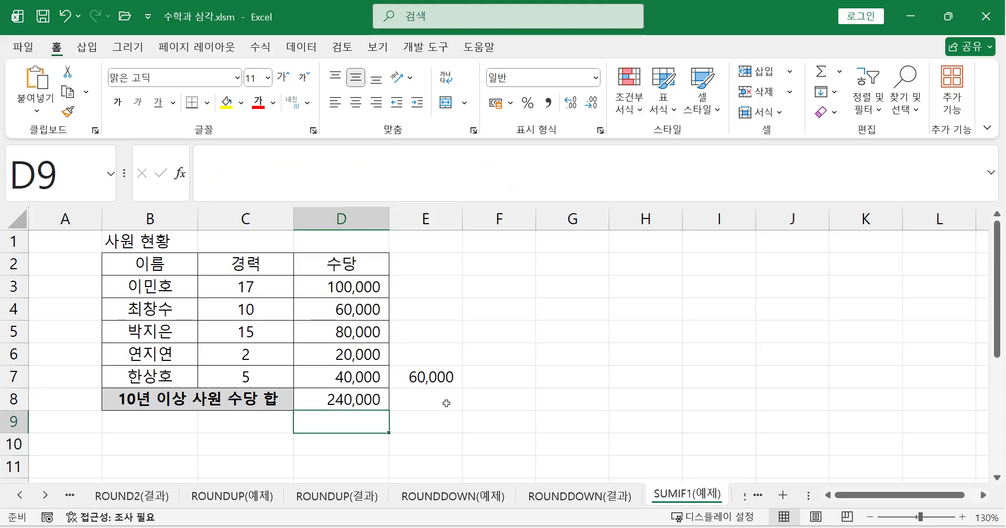
type("=av")
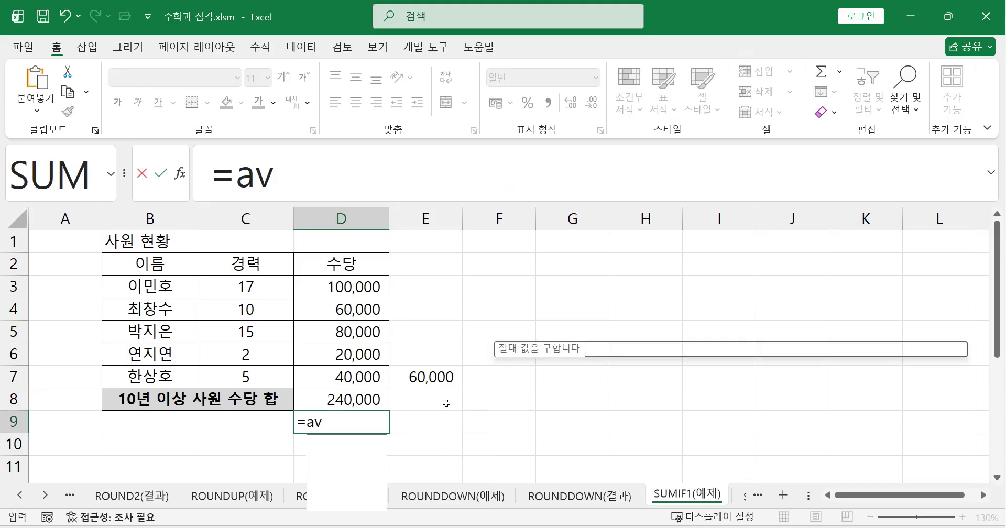
double_click(361, 488)
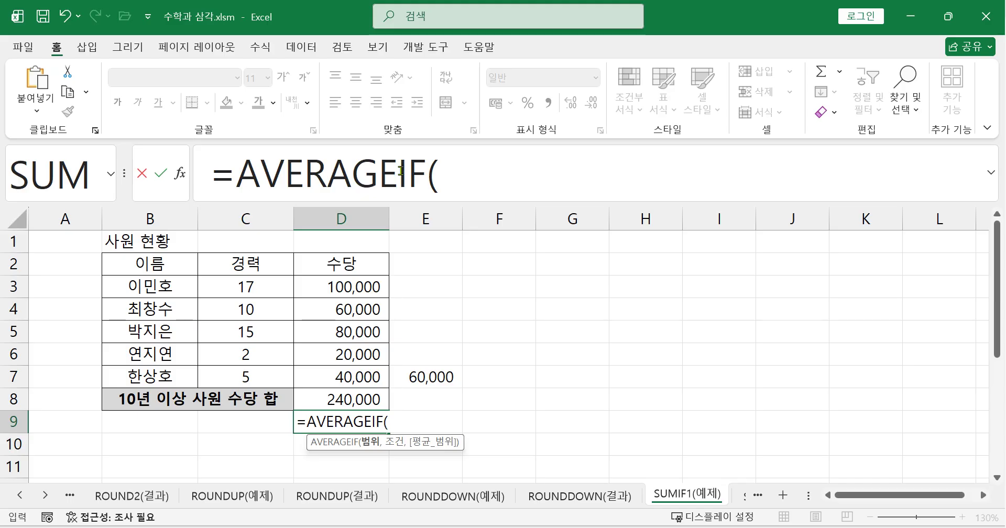
left_click(489, 168)
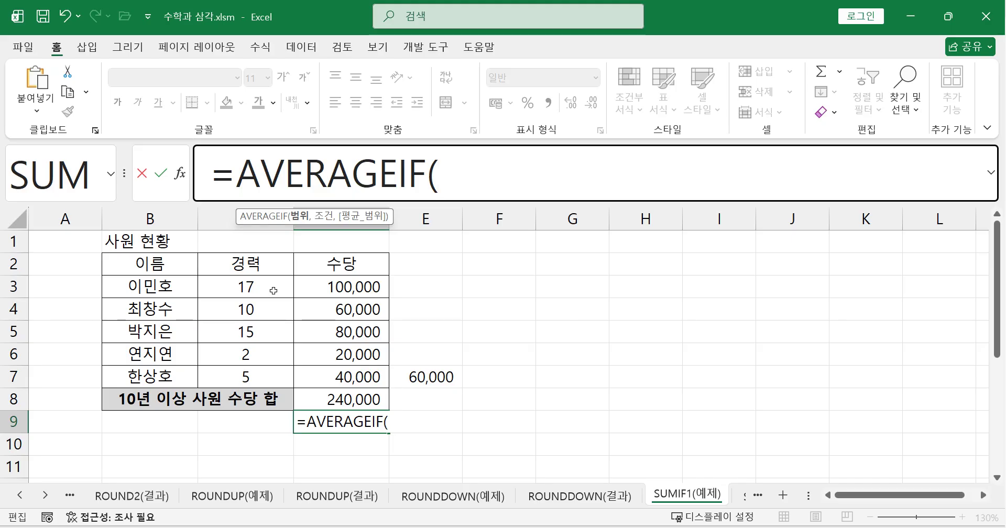
left_click_drag(274, 291, 285, 383)
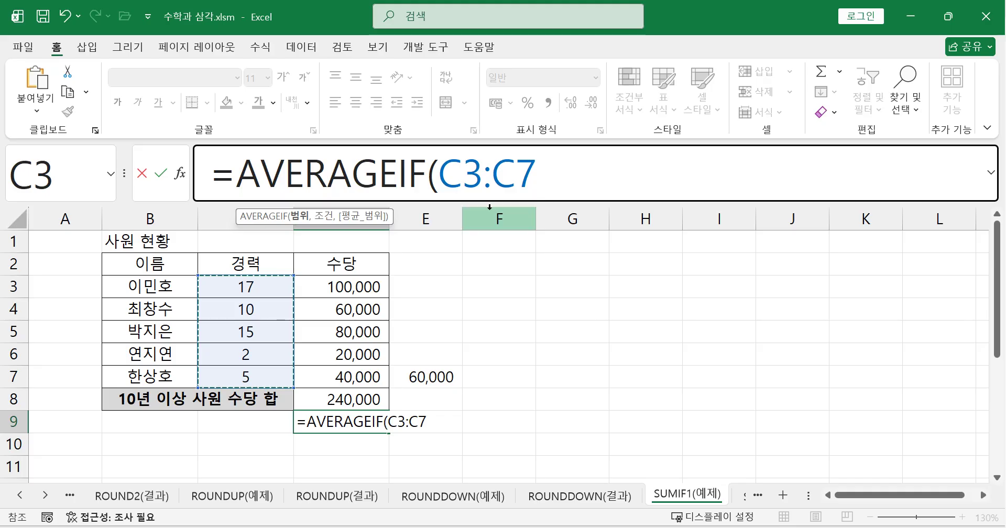
type(",")
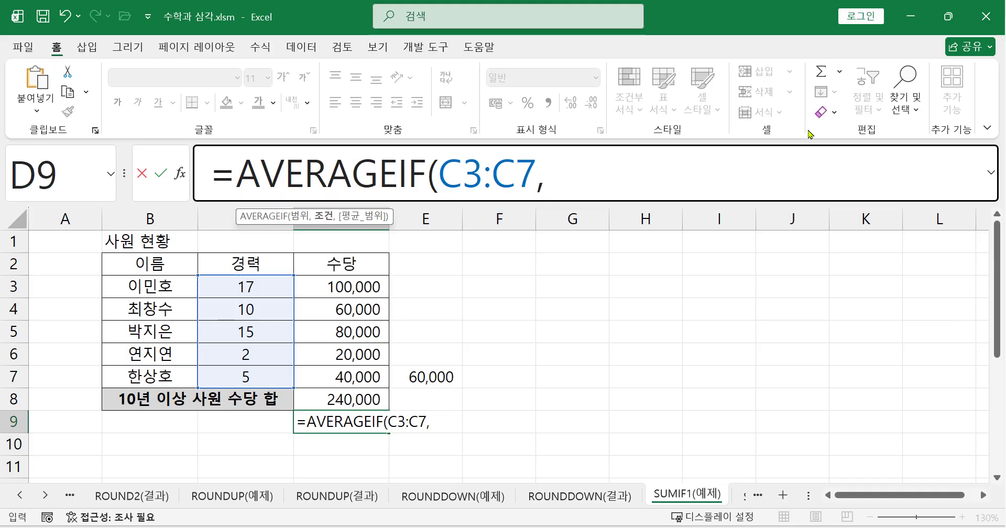
type(" \">=10\",")
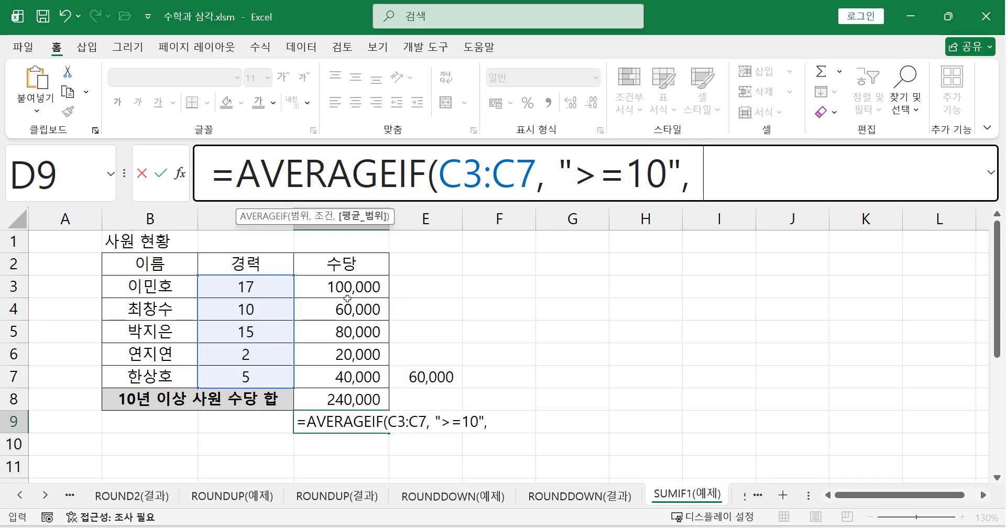
left_click_drag(337, 283, 335, 378)
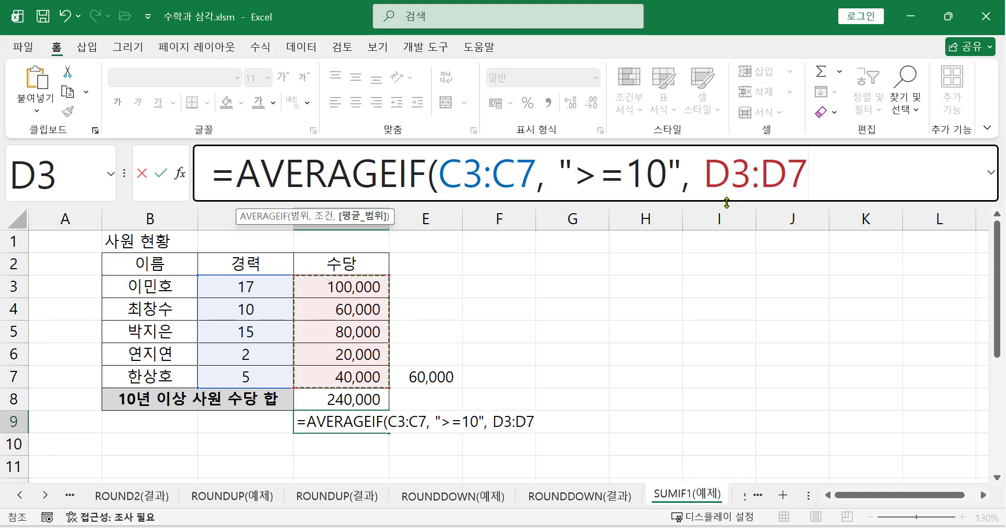
type(")")
key("Return")
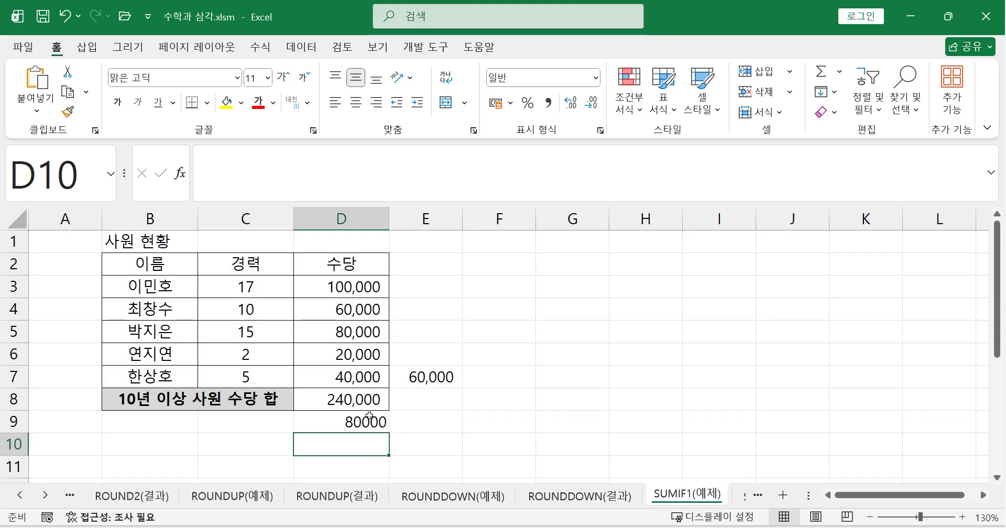
left_click(367, 400)
left_click(365, 426)
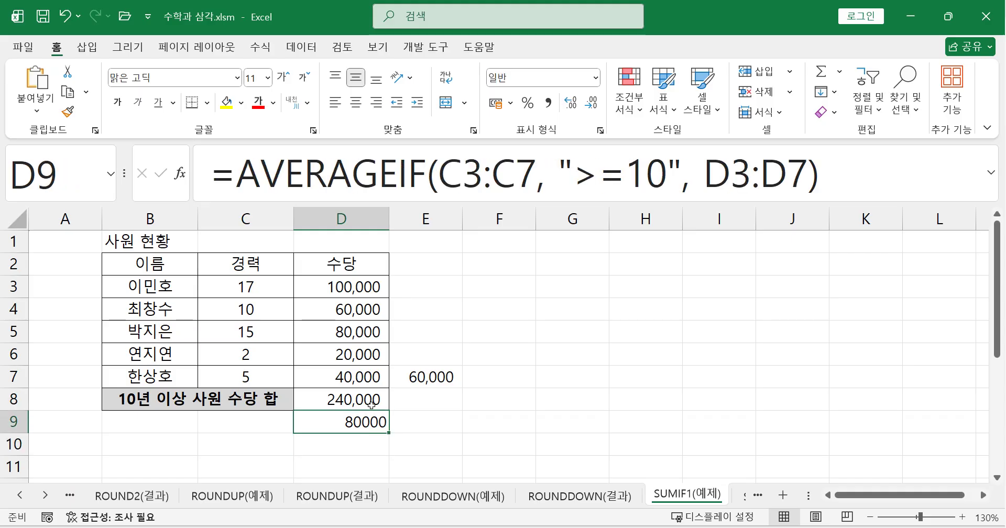
left_click(371, 405)
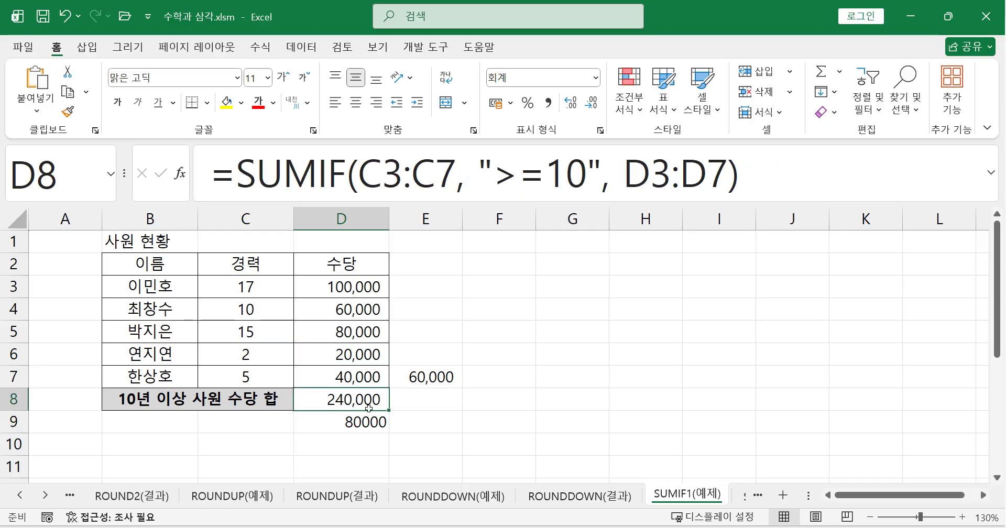
left_click(369, 419)
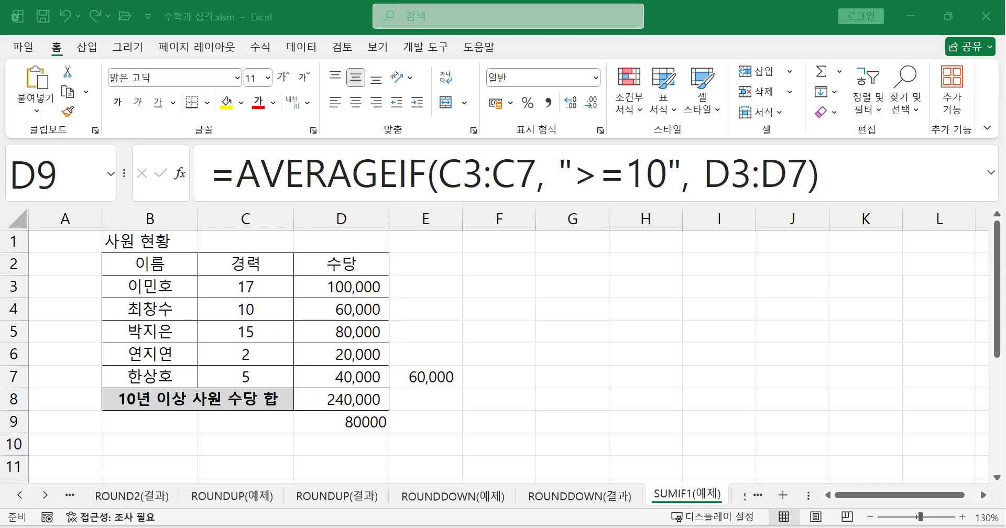
- Average the allowances for less than 10 years of experience in D10 with =AVERAGEIF(C3:C7, "<10", D3:D7)
left_click(354, 452)
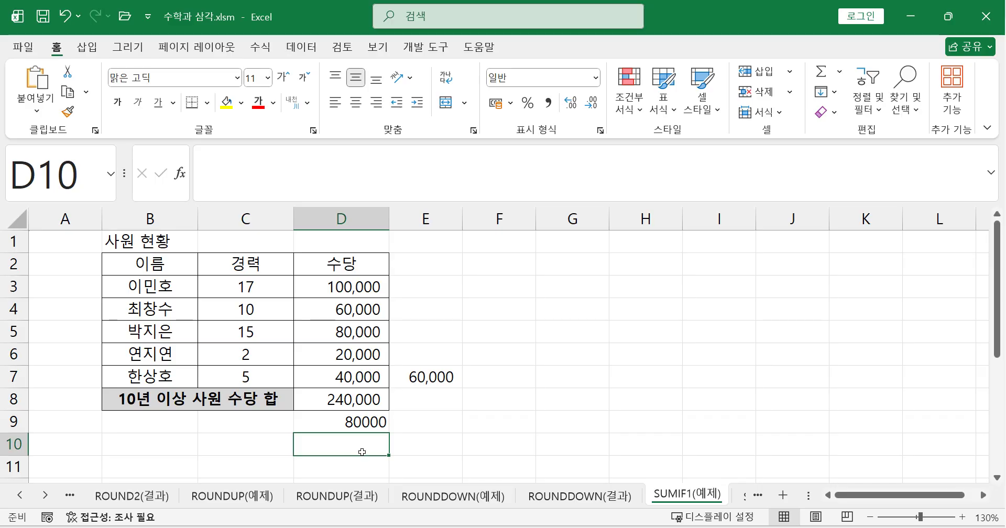
type("=")
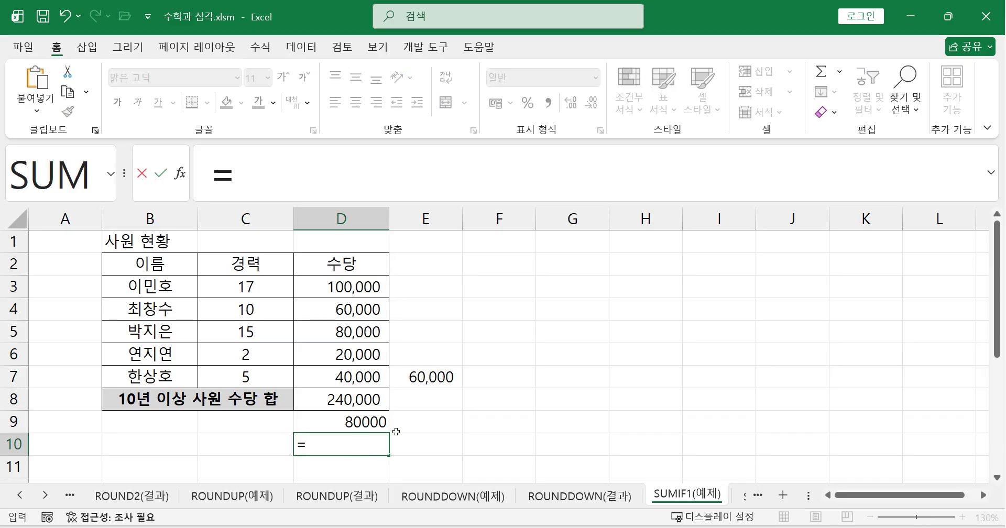
type("av")
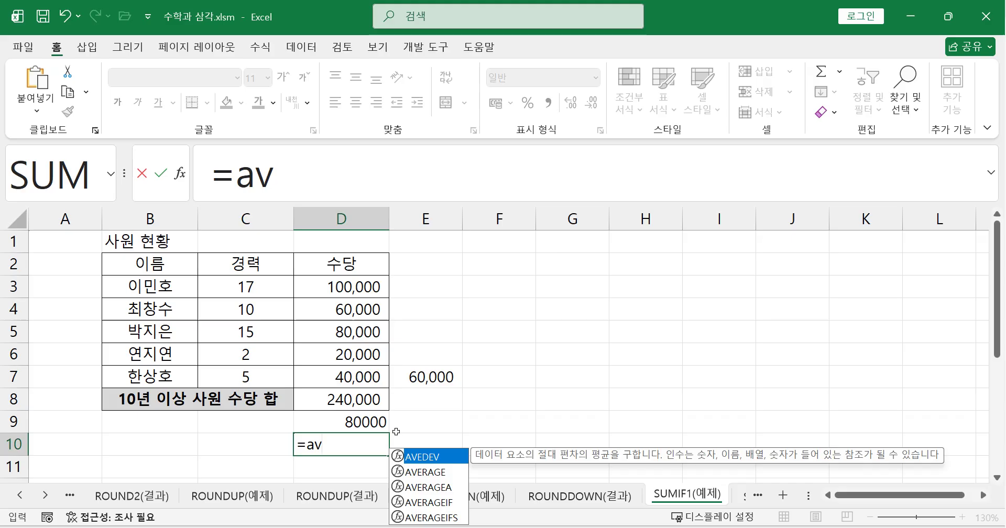
type("e")
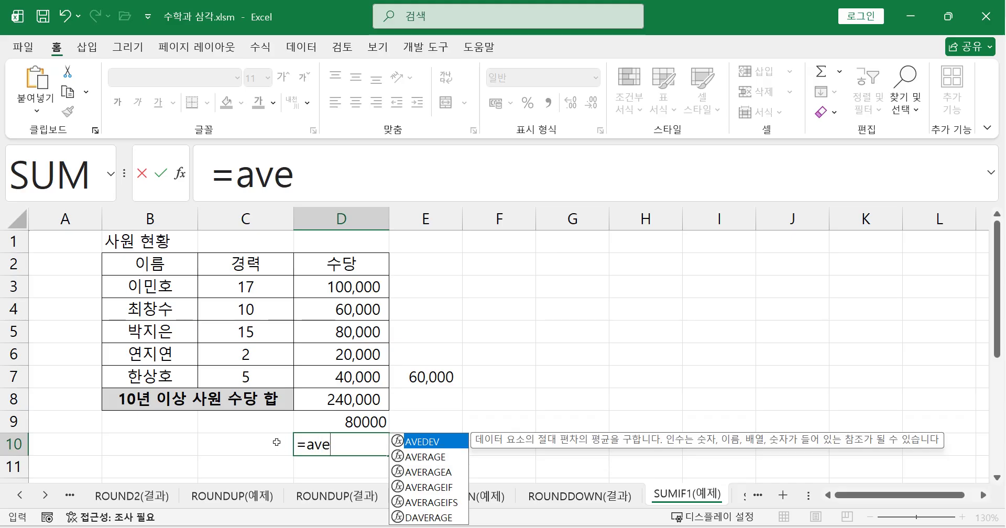
double_click(442, 491)
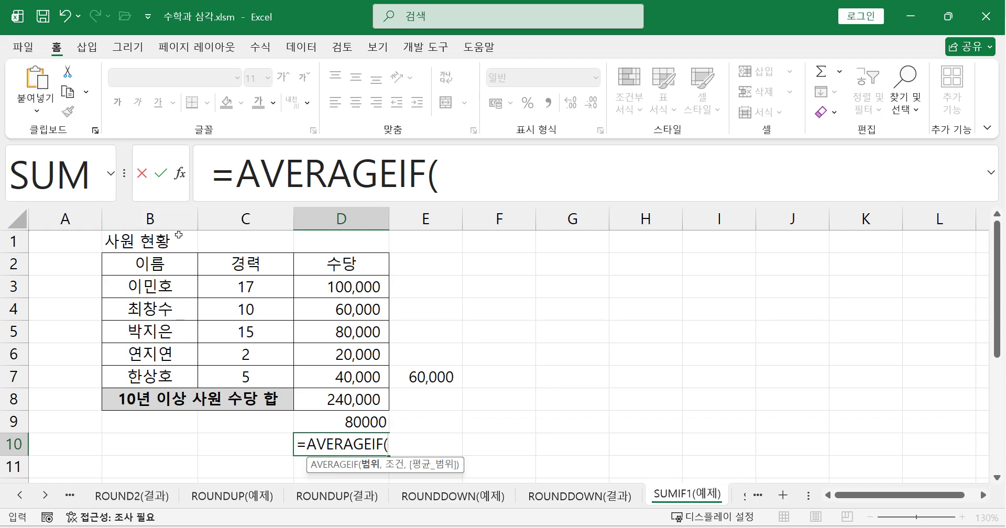
left_click_drag(242, 287, 256, 372)
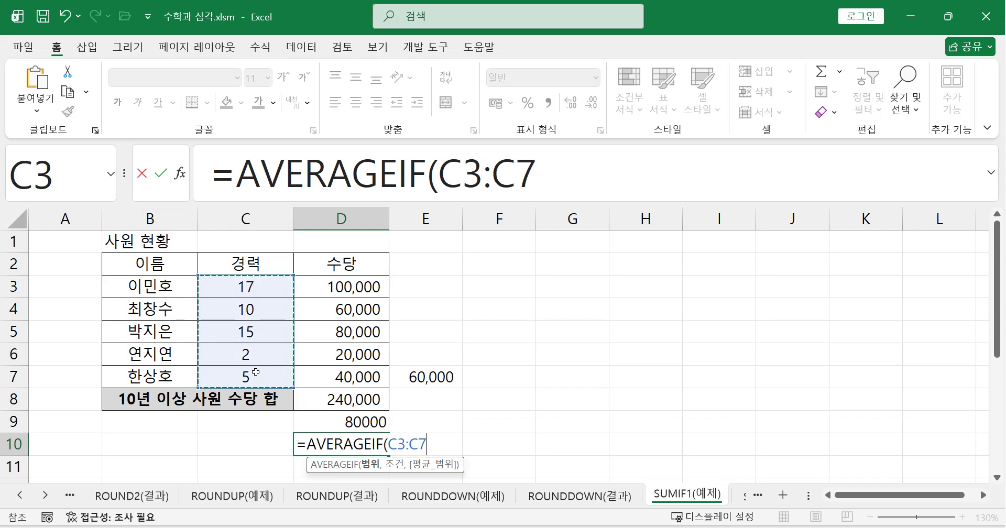
type(", \"<")
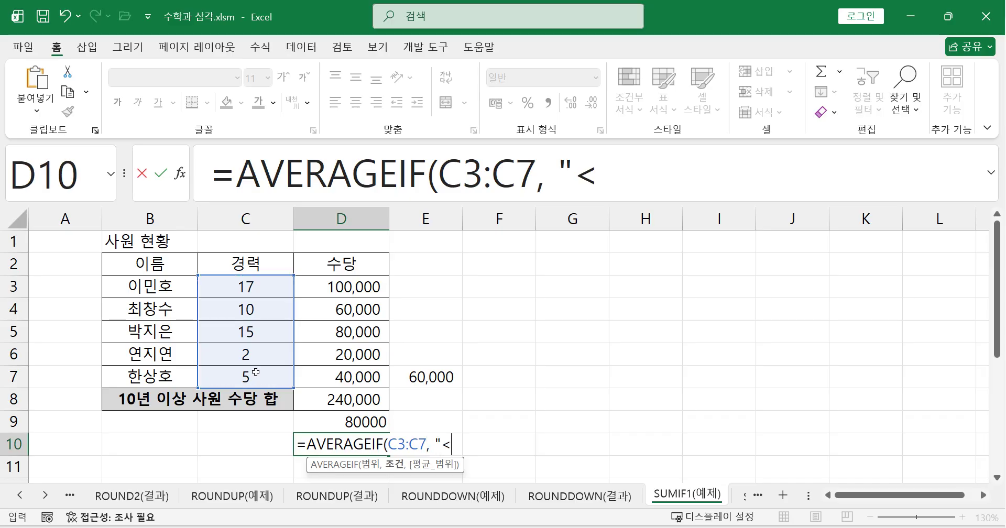
type("10\",")
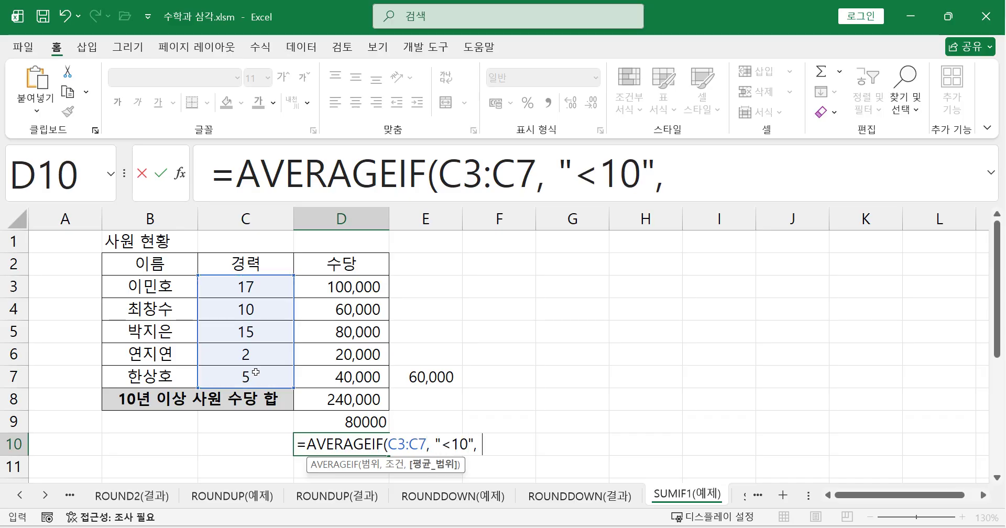
left_click_drag(327, 286, 329, 378)
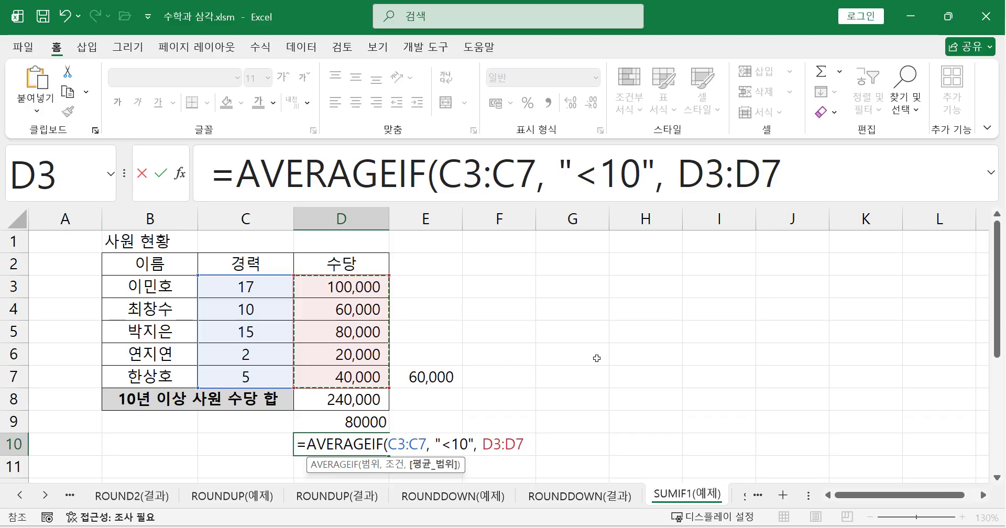
type(")")
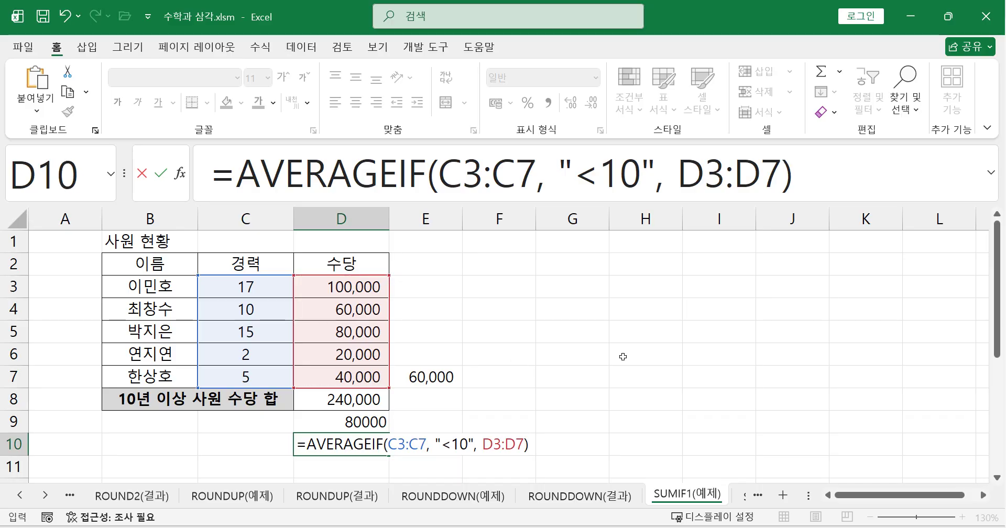
key("Return")
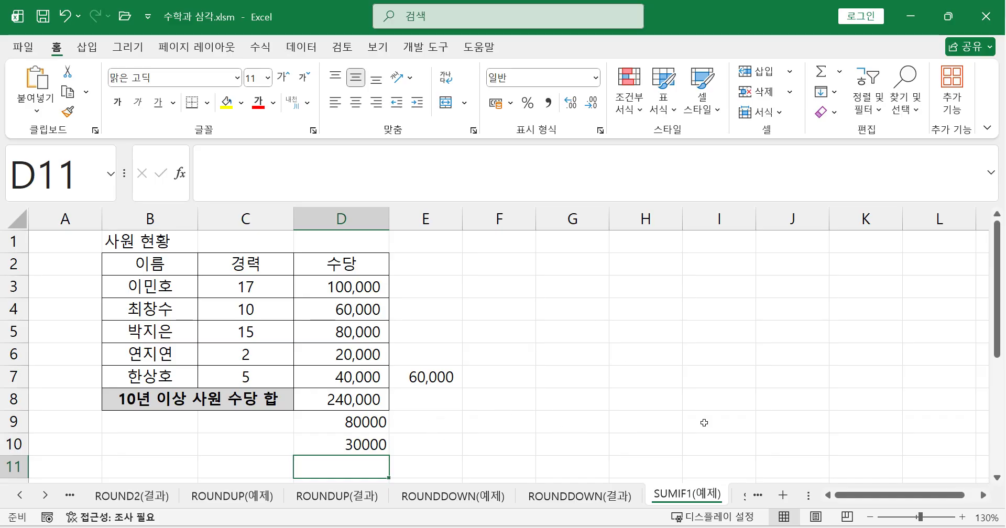
- Go to the SUMIF3(예제) worksheet with the book transaction table
left_click(744, 496)
left_click(744, 496)
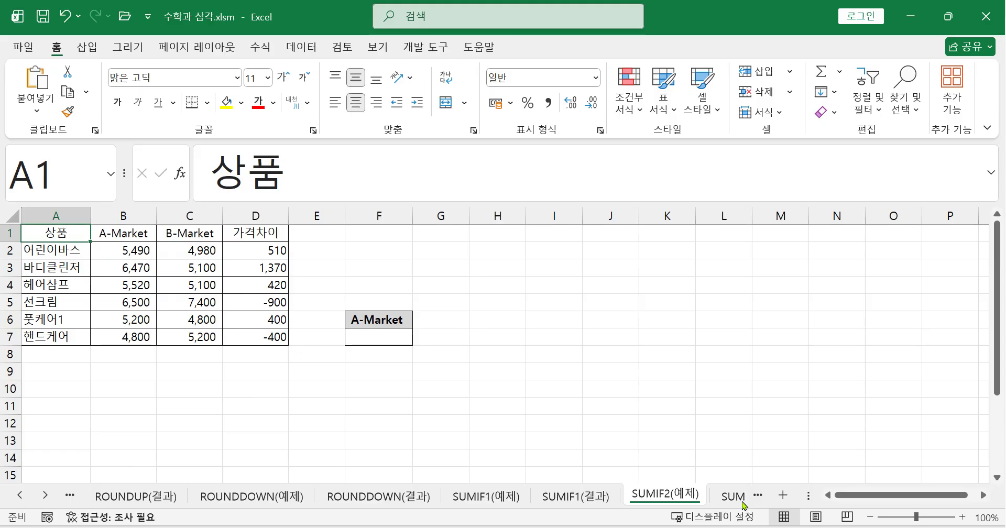
left_click(741, 501)
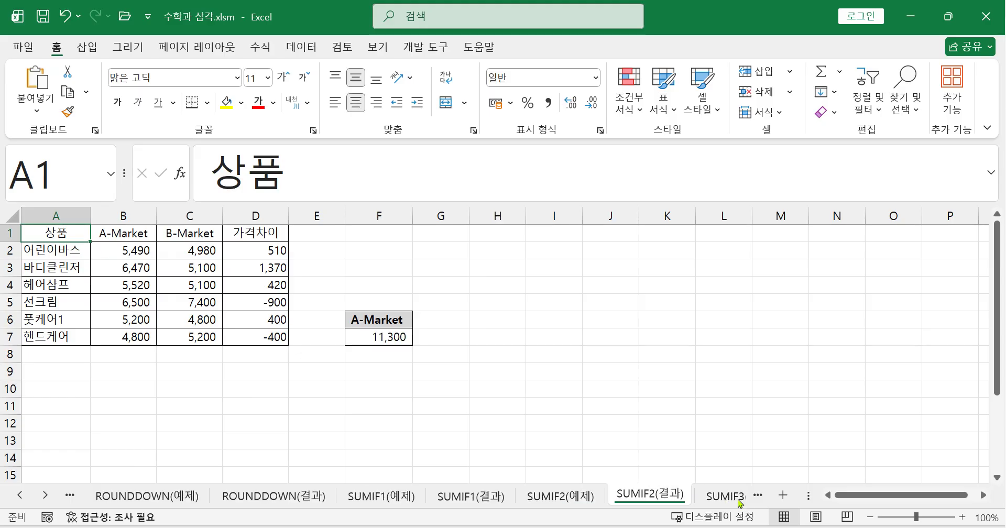
left_click(741, 501)
- Examine the book transaction table and the bookstore names stored in the sales total label cells B17, B18 and B19
scroll(711, 442, "down", 2)
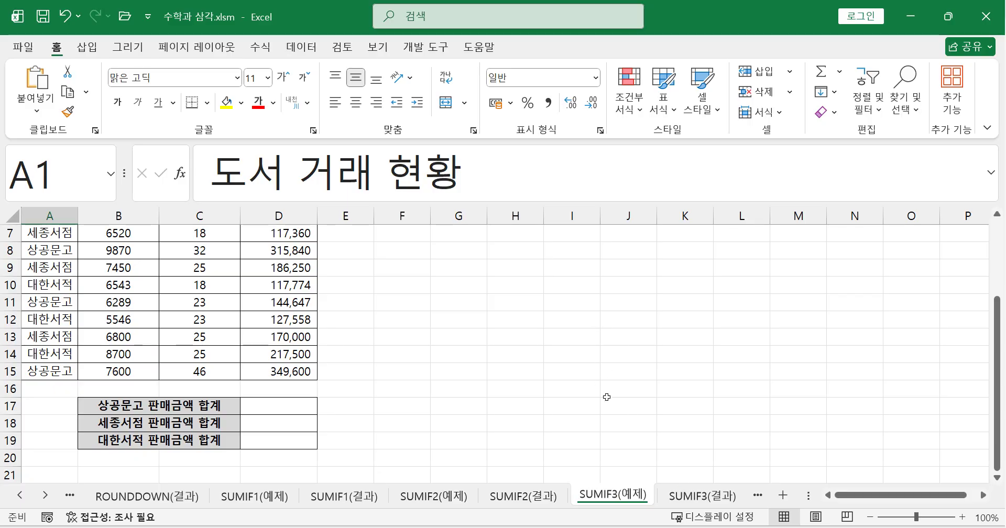
scroll(611, 399, "up", 2)
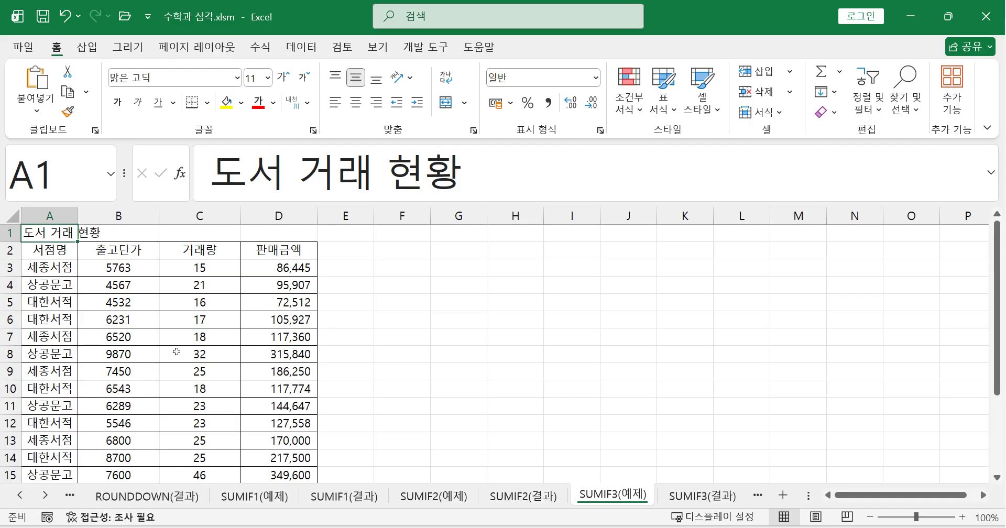
scroll(304, 278, "down", 1)
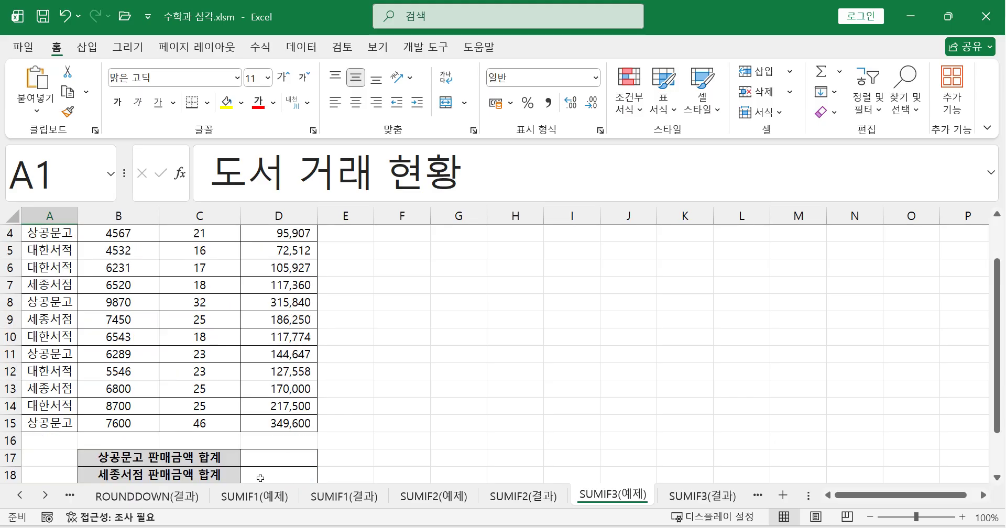
scroll(262, 408, "down", 1)
scroll(242, 422, "up", 2)
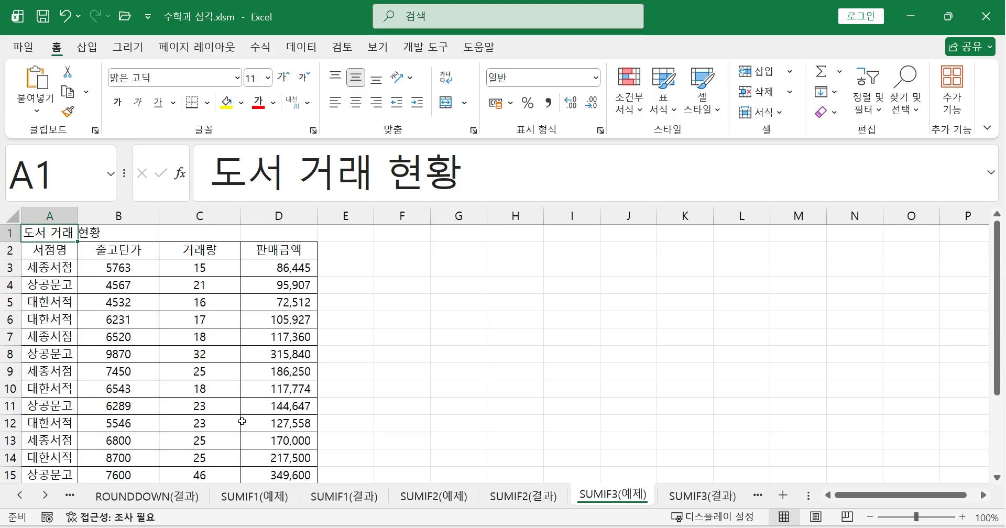
scroll(189, 388, "down", 2)
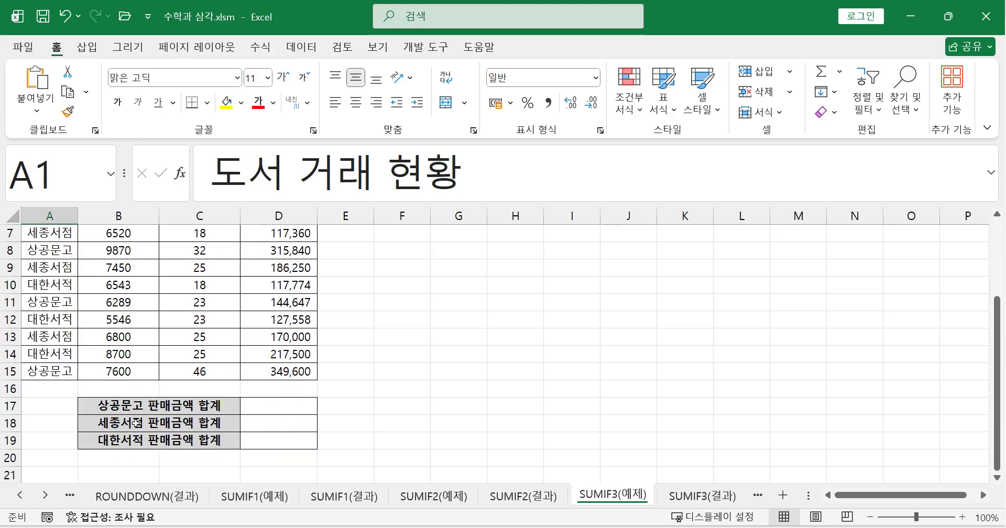
left_click(136, 404)
left_click(136, 423)
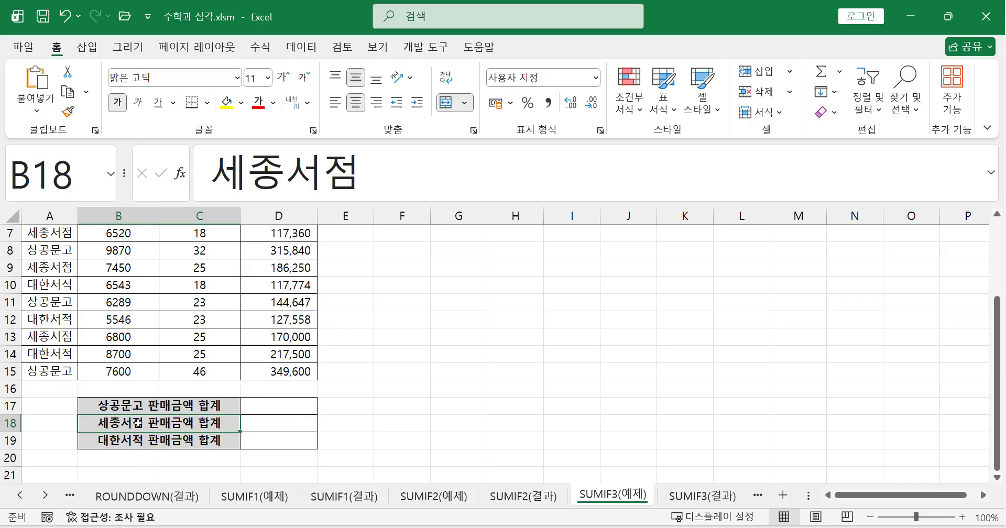
left_click(137, 443)
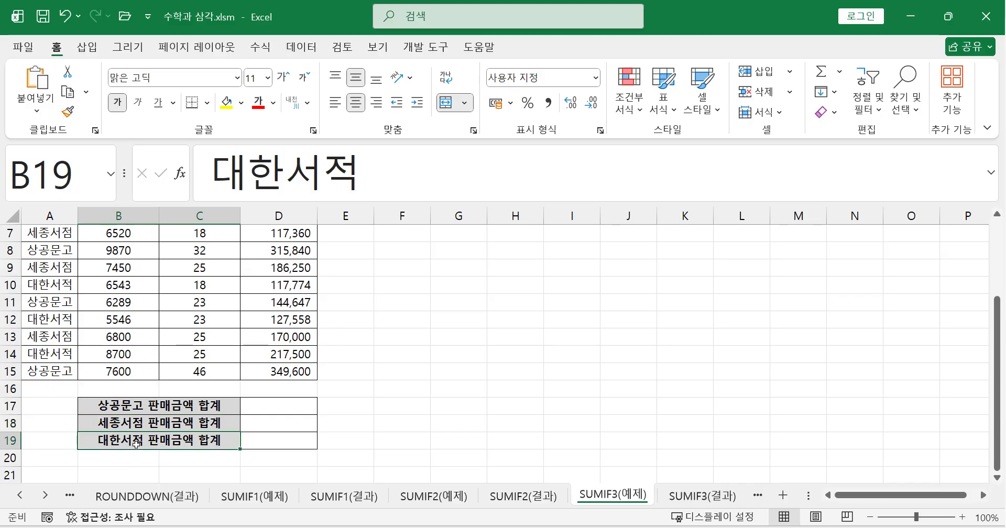
scroll(348, 419, "up", 2)
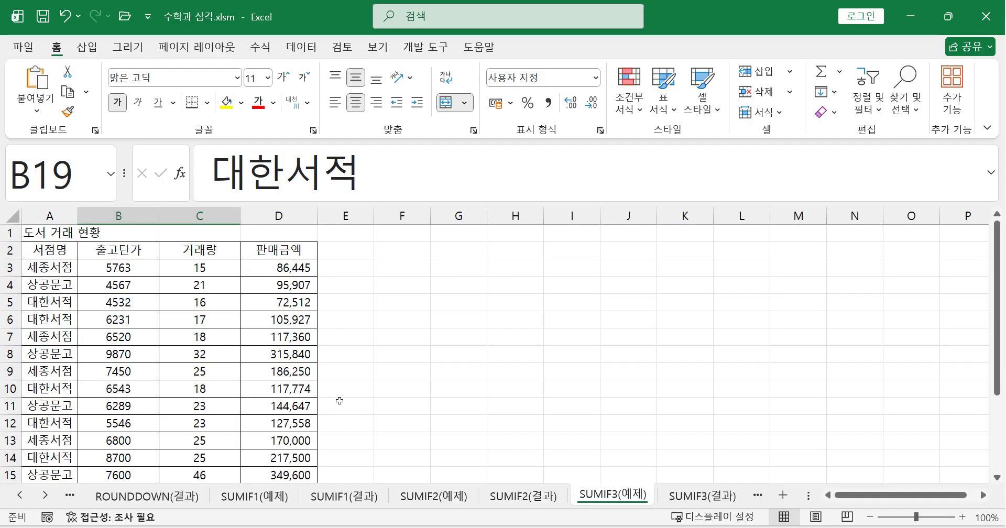
scroll(277, 419, "down", 2)
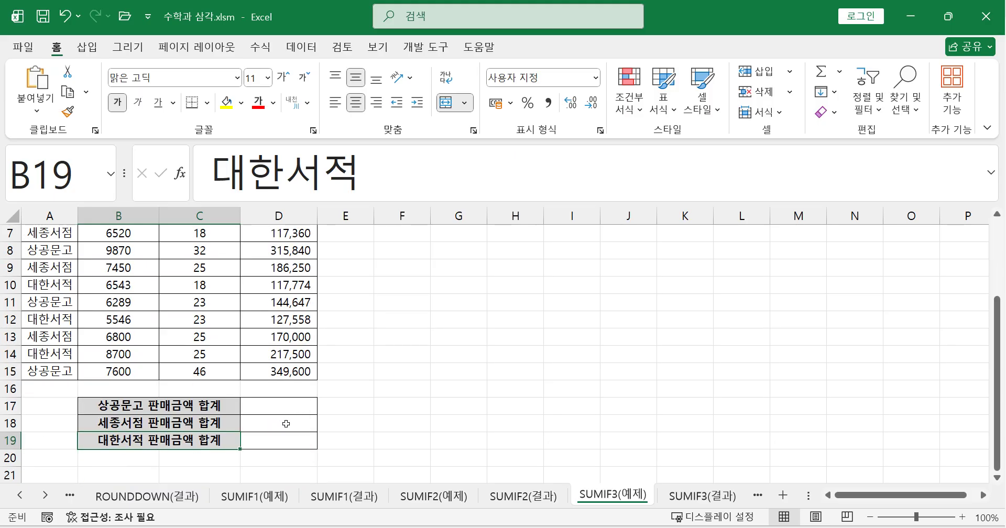
left_click(124, 409)
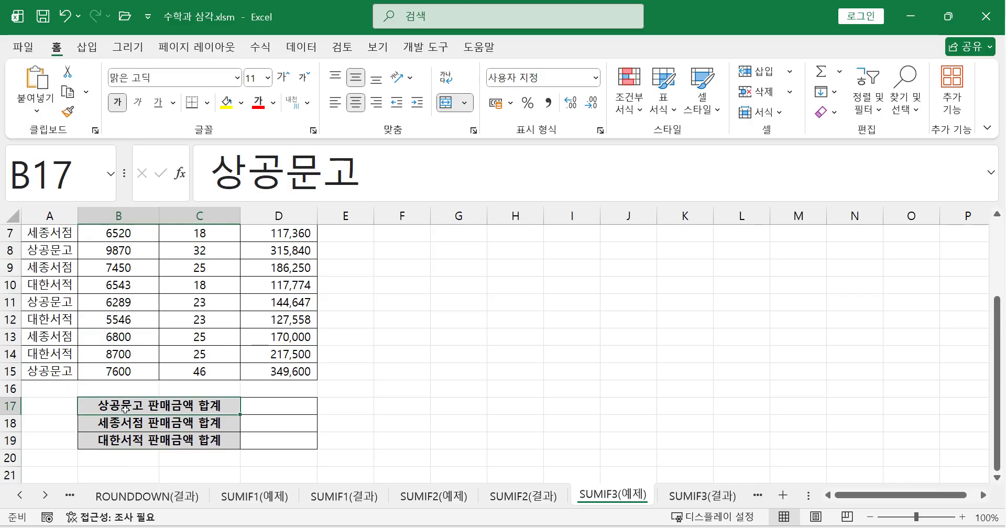
left_click(147, 429)
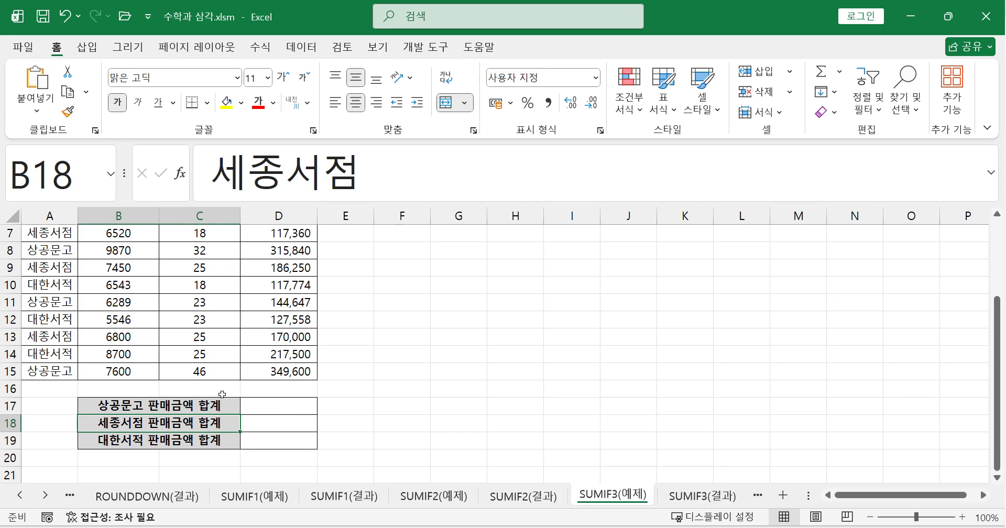
left_click(276, 409)
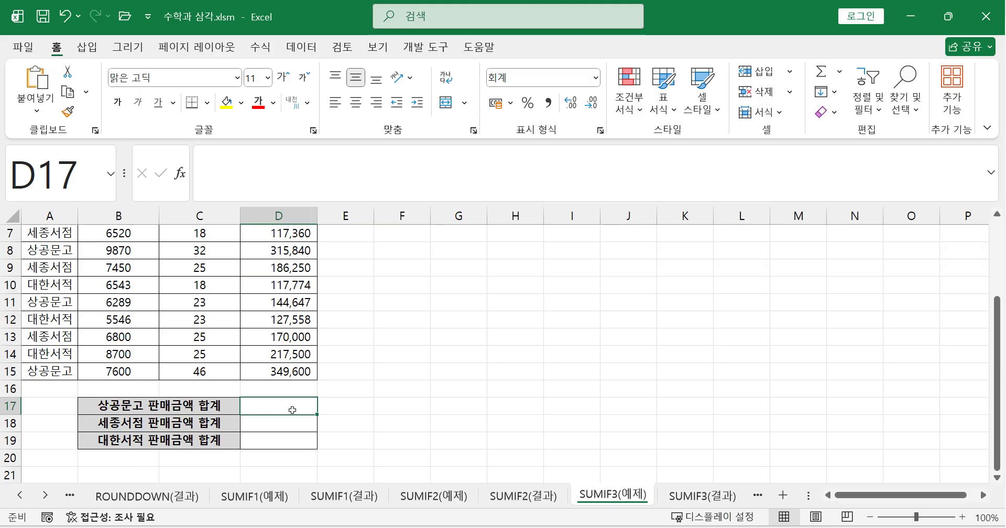
type("=")
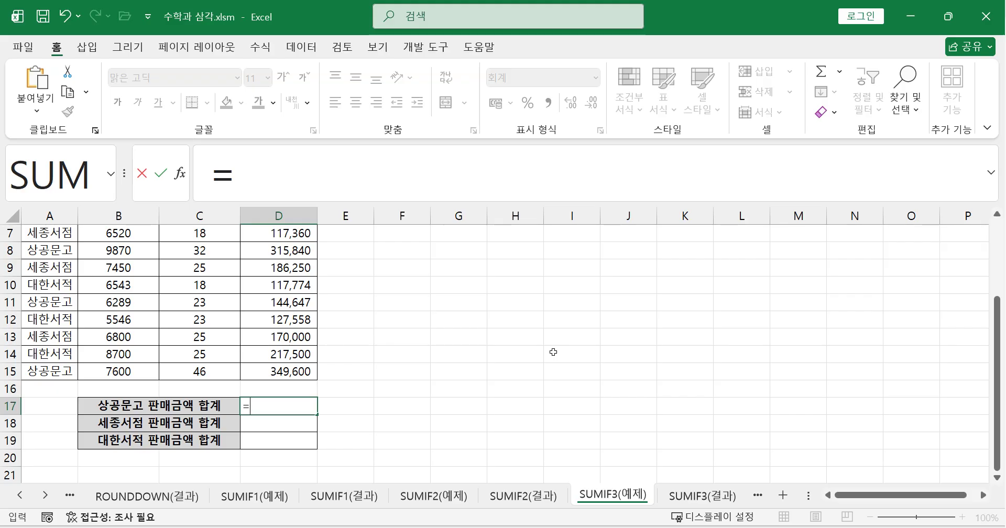
type("su")
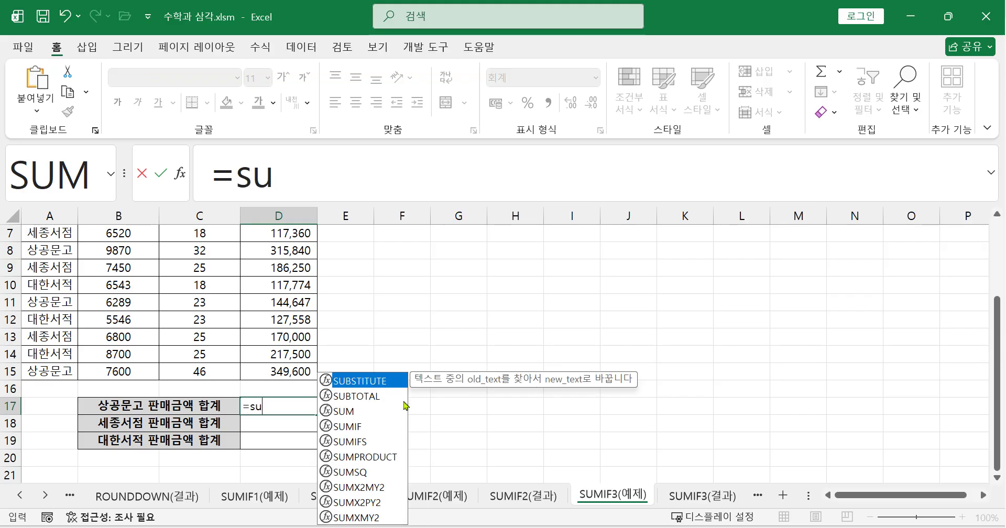
double_click(361, 427)
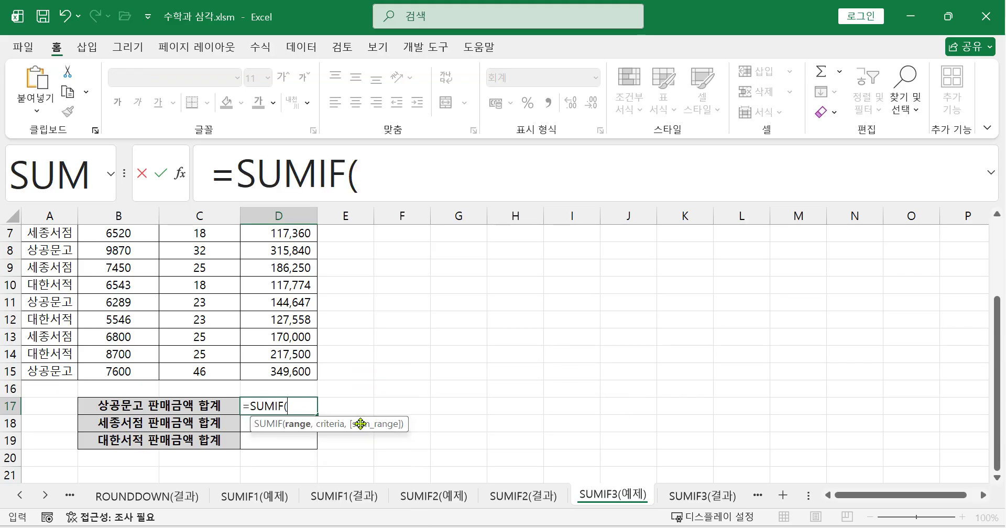
left_click(377, 181)
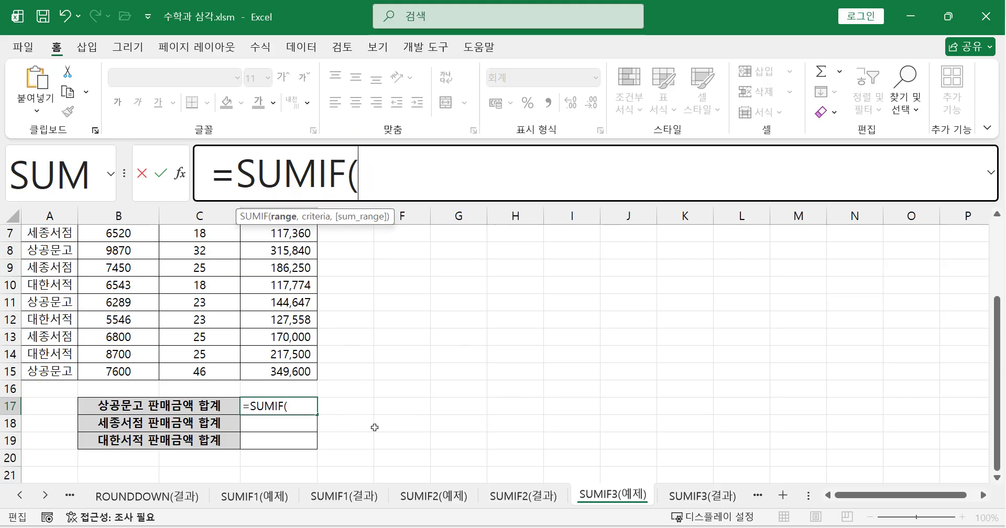
scroll(372, 427, "up", 2)
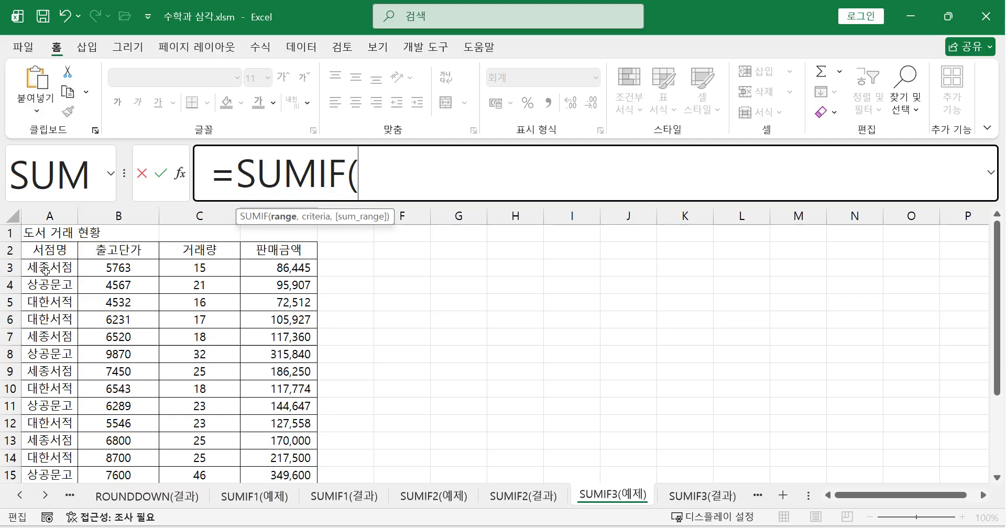
left_click_drag(45, 273, 43, 406)
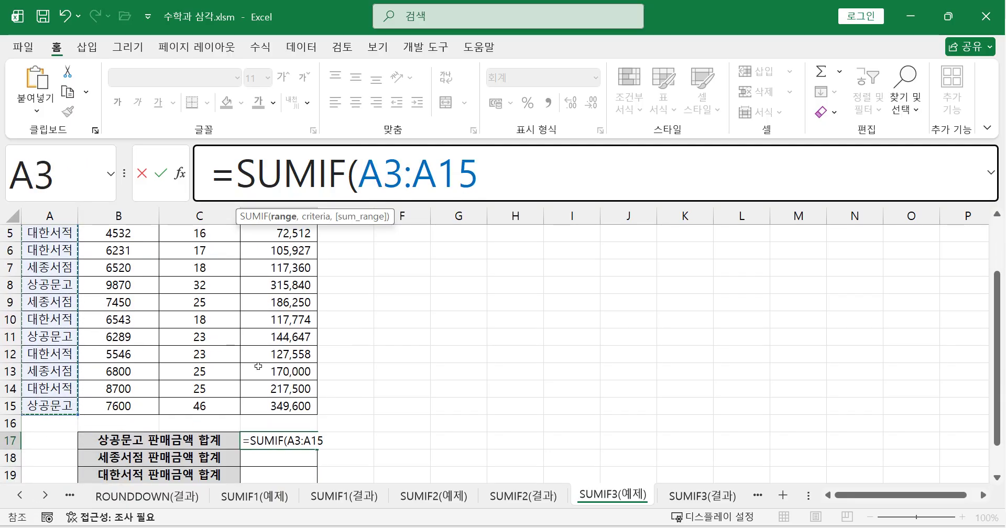
type(",")
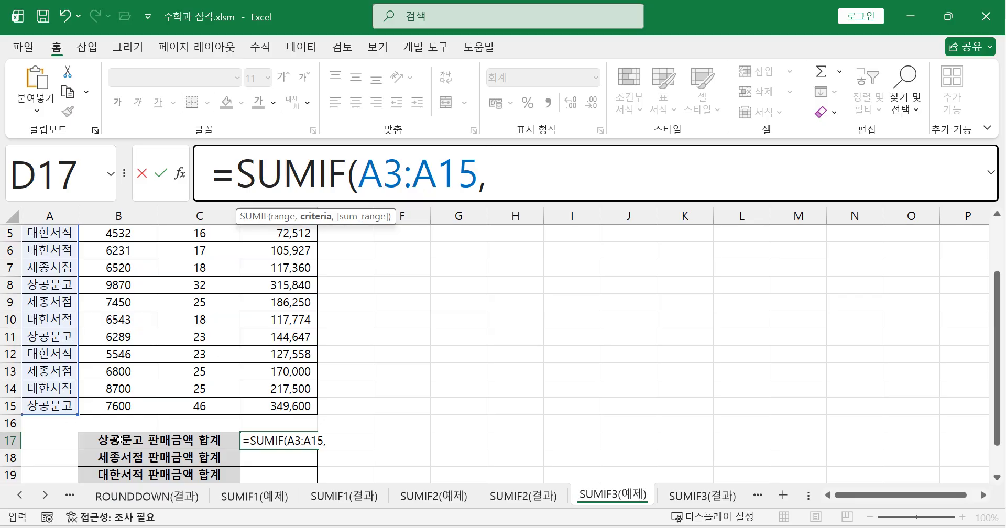
key("Escape")
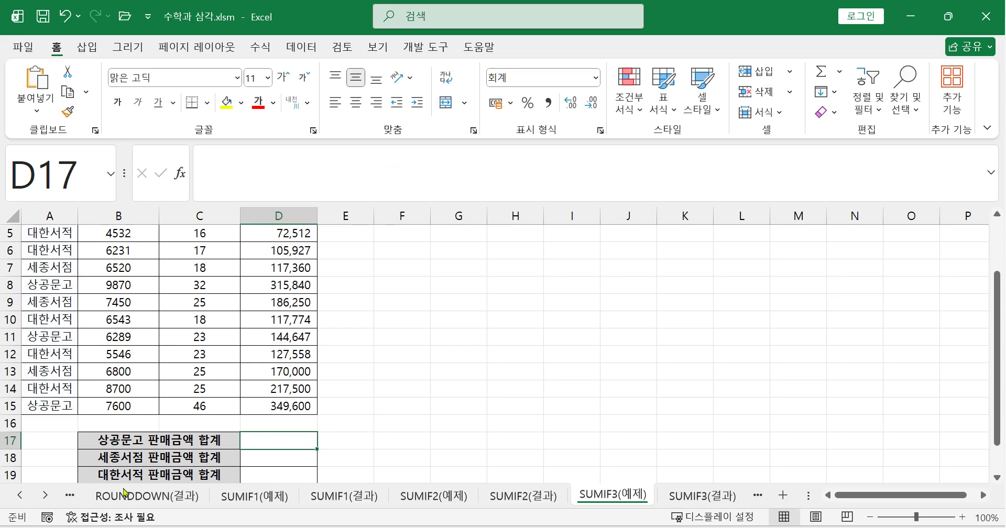
- Total the 상공문고 sales amounts in D17 with =SUMIF(A3:A15,B17,D3:D15), using the bookstore name in B17 as the criteria
left_click(126, 443)
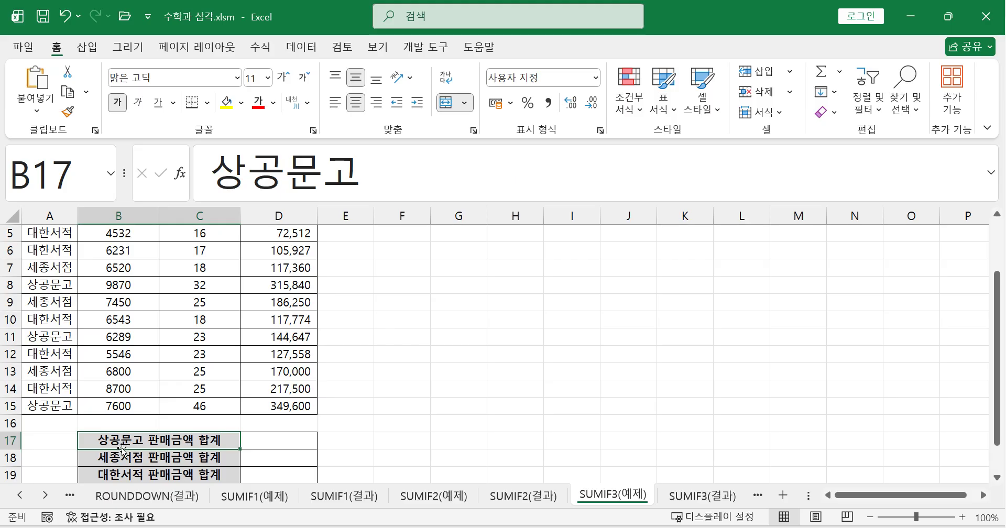
left_click(281, 446)
type("=")
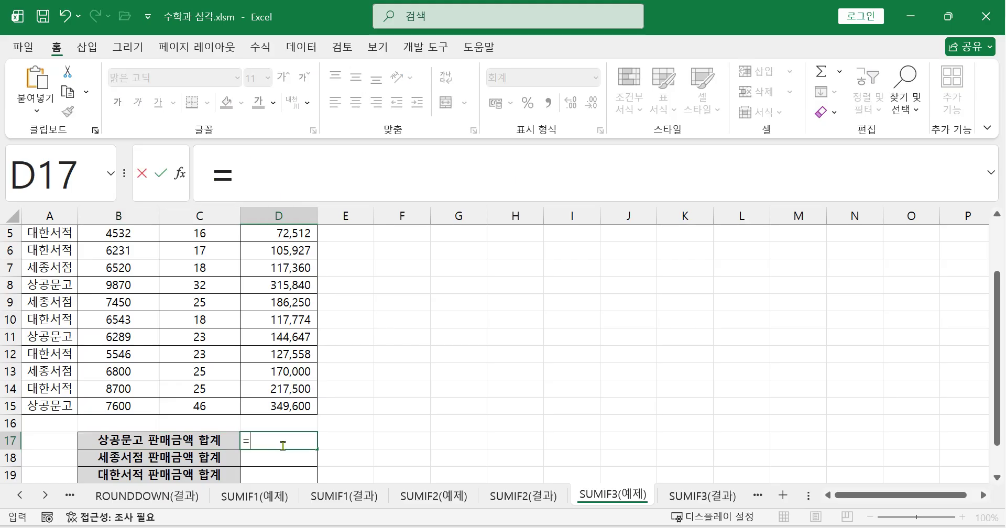
type("su")
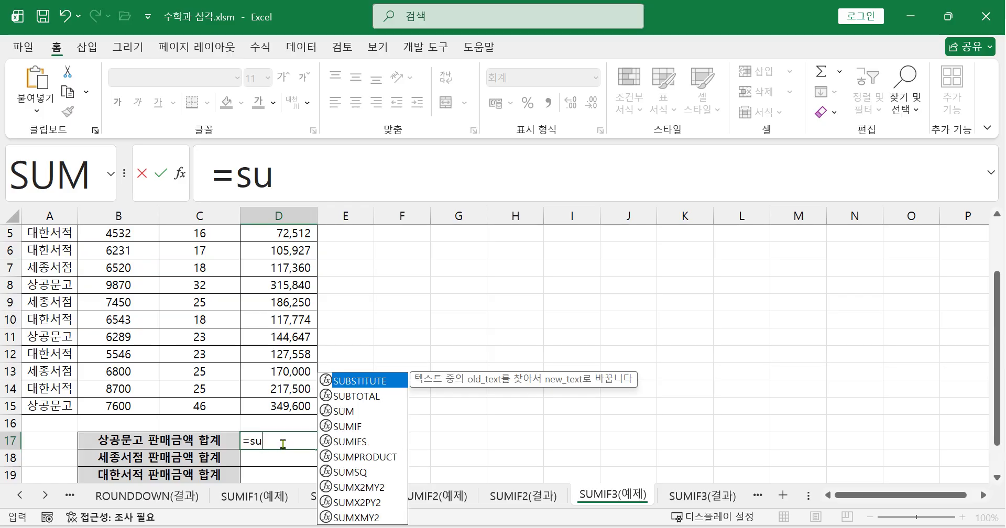
double_click(358, 427)
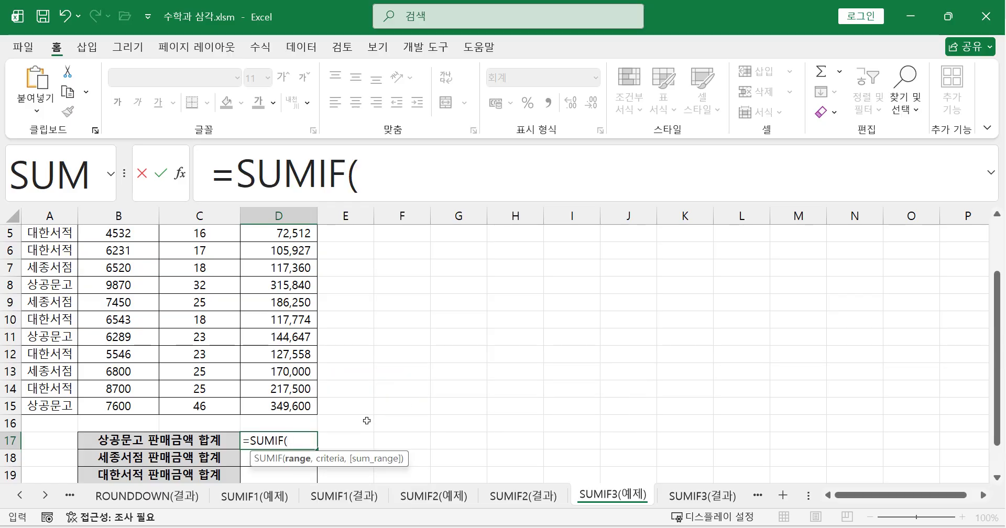
scroll(367, 420, "up", 2)
left_click_drag(57, 268, 56, 401)
type(",")
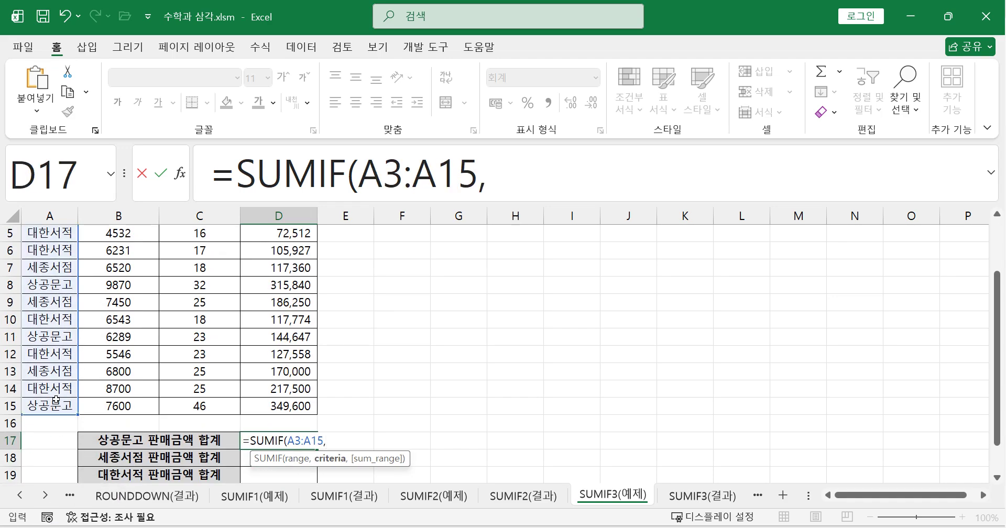
left_click(98, 441)
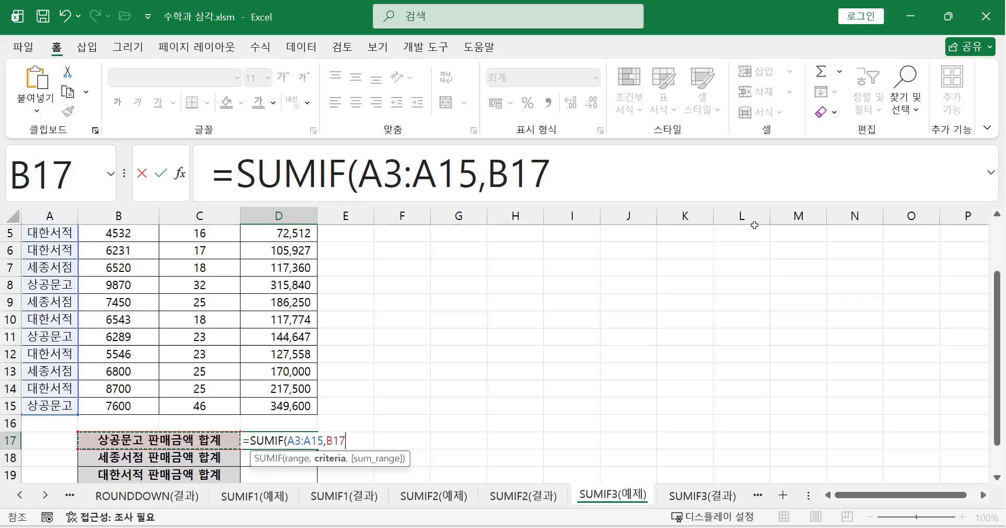
type(",")
scroll(392, 329, "up", 2)
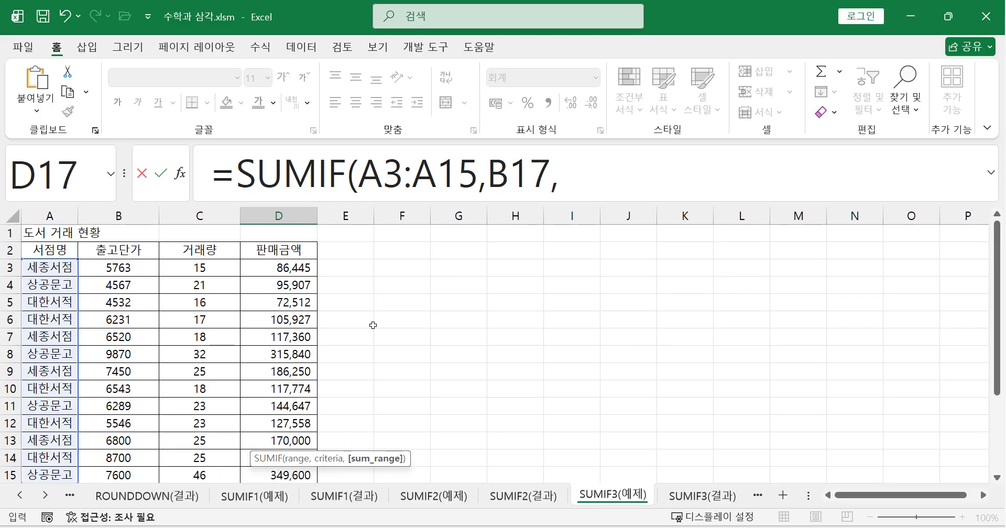
left_click_drag(294, 266, 320, 415)
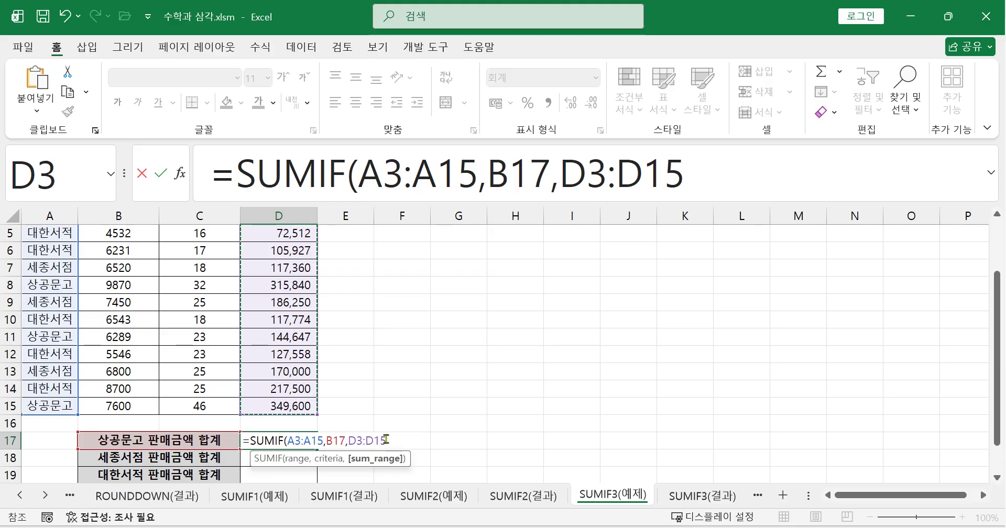
type(")")
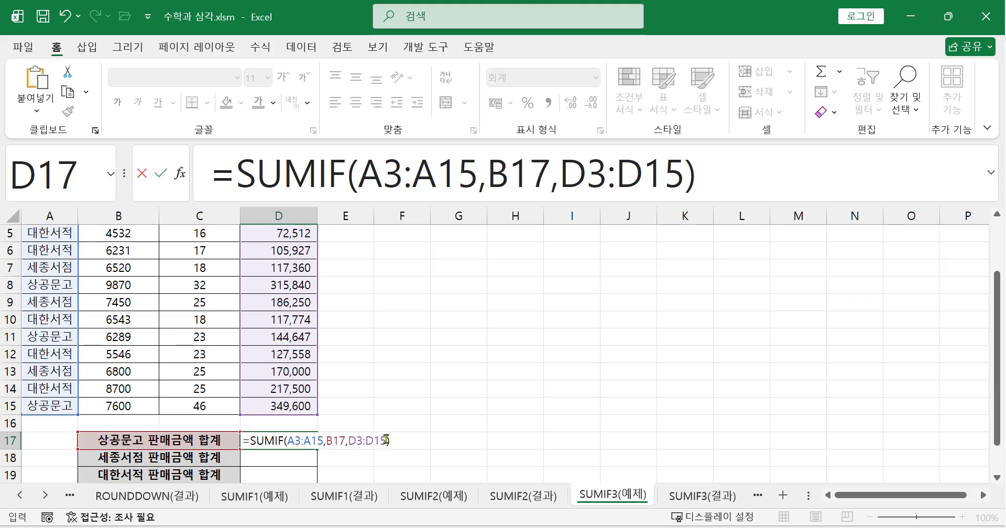
key("Return")
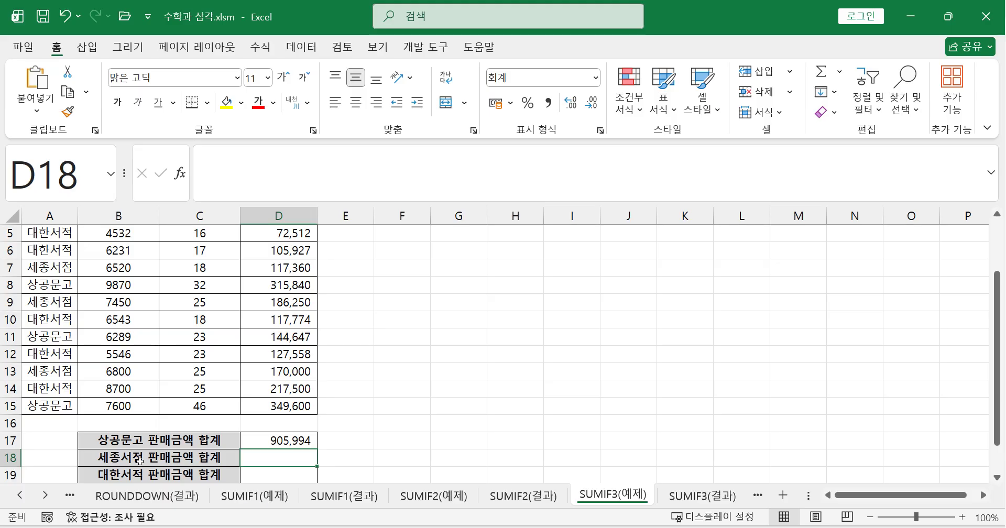
- Try to copy the D17 SUMIF formula with relative ranges down to D18:D19, and inspect the copied formulas
scroll(363, 437, "down", 1)
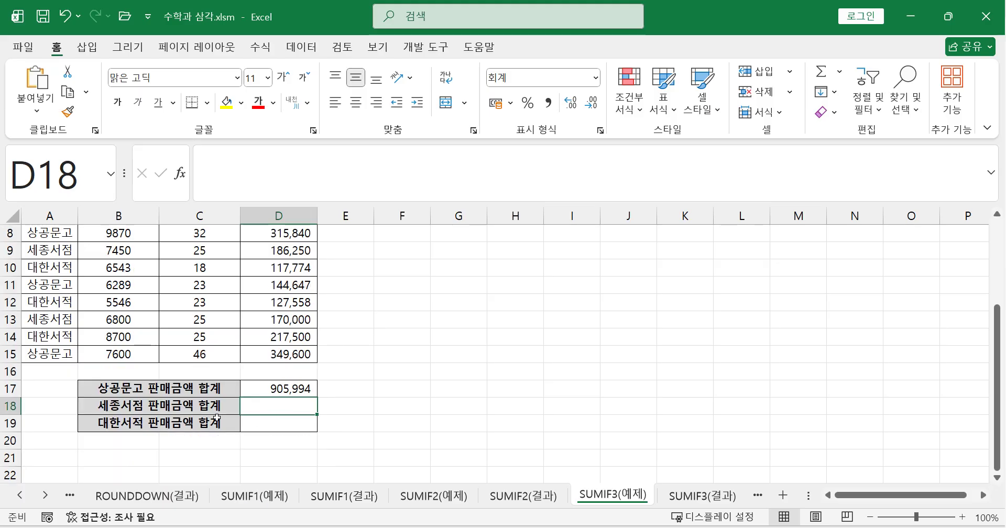
left_click(278, 378)
left_click(296, 393)
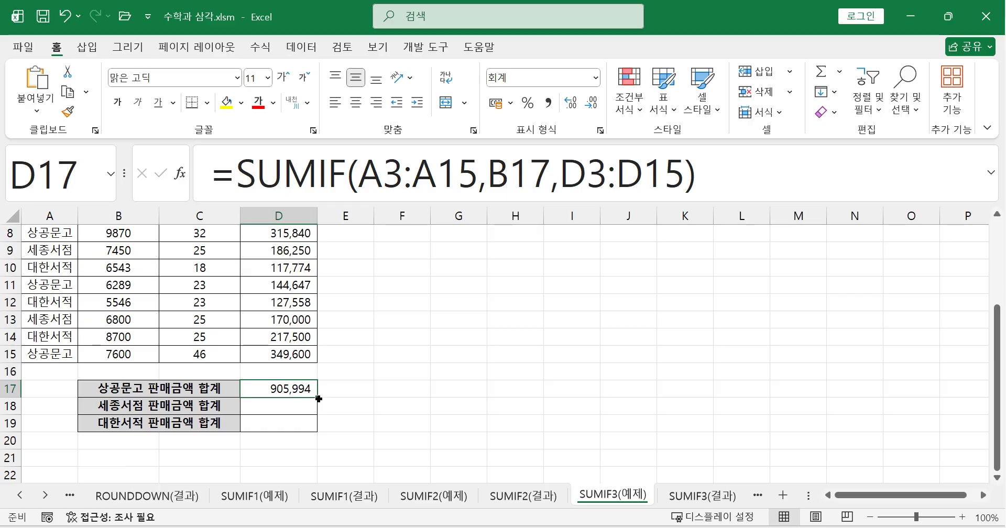
left_click_drag(318, 398, 313, 432)
left_click(302, 424)
left_click(301, 406)
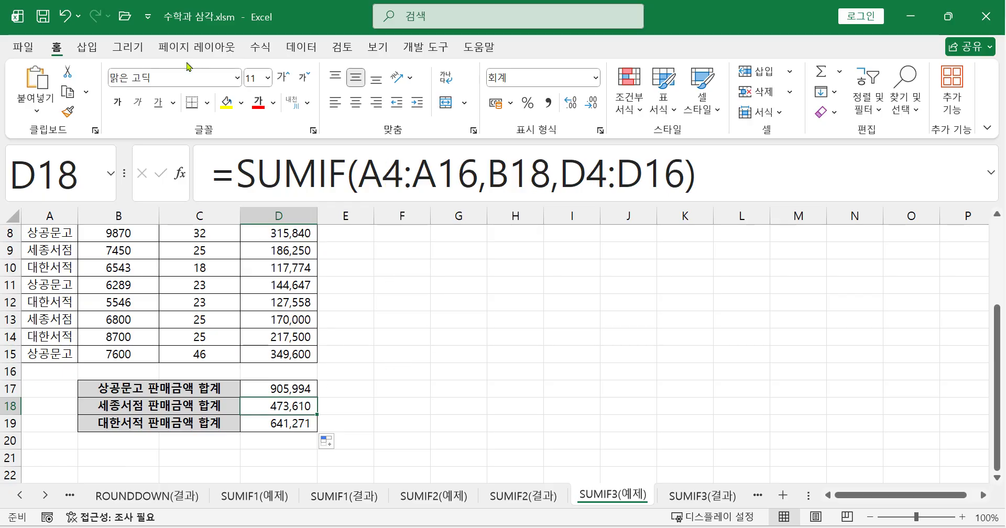
- Show the worksheet's formulas in the cells and slightly widen column D to read the SUMIF formulas in D17:D19
left_click(261, 52)
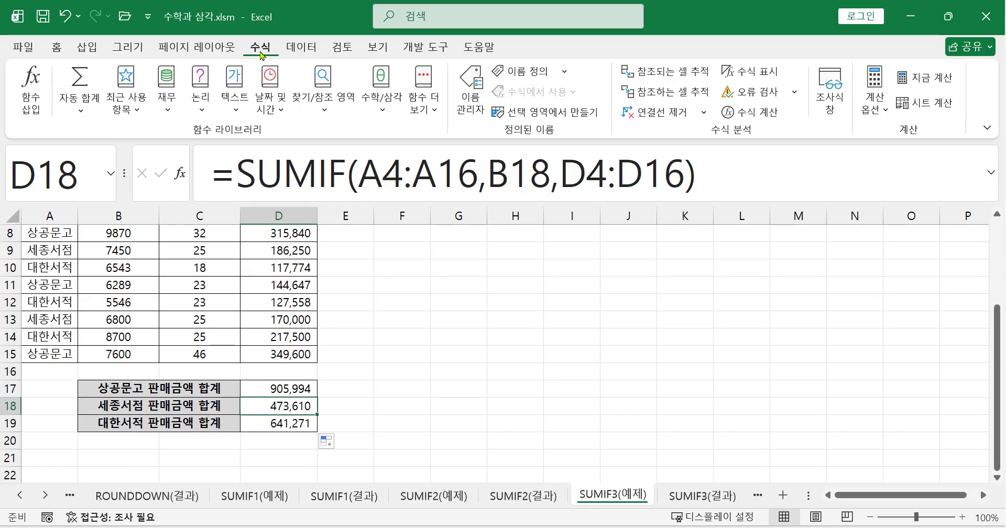
left_click(744, 73)
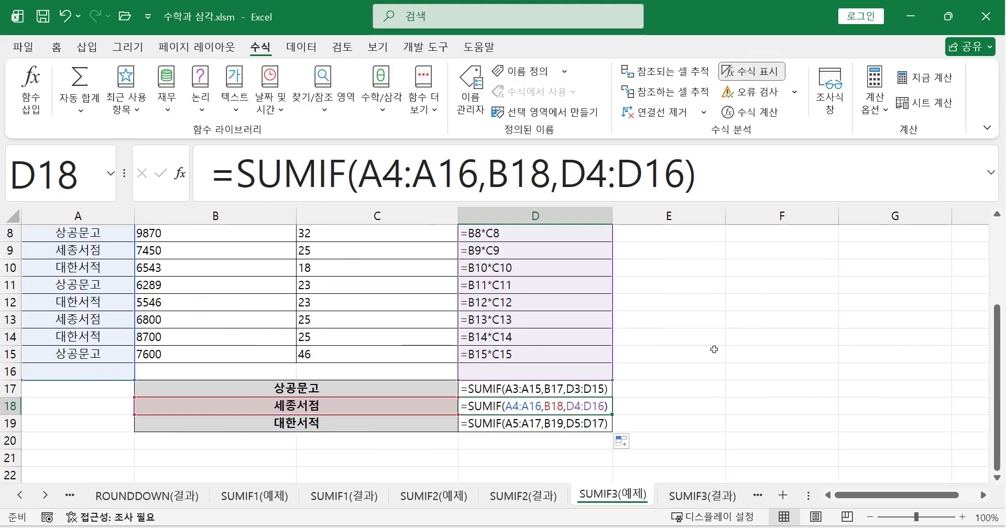
scroll(712, 353, "up", 4)
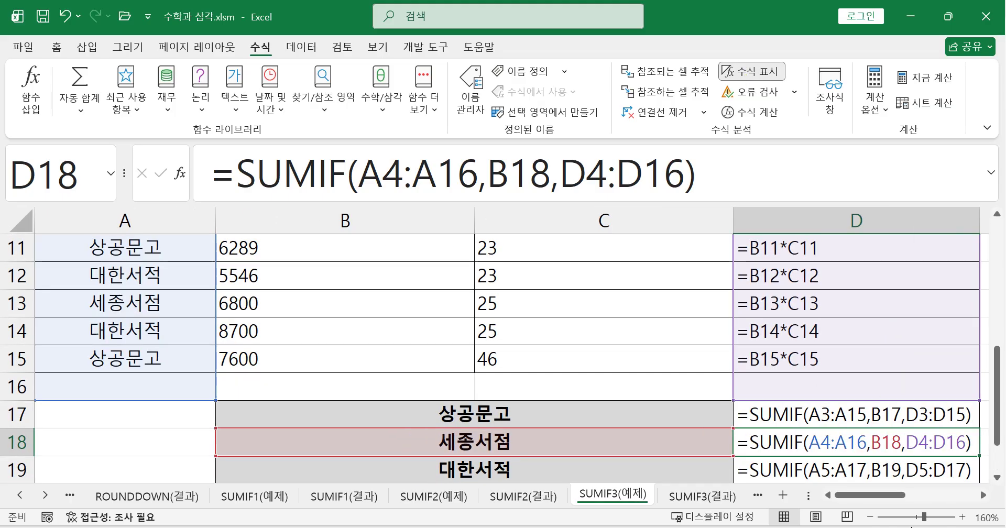
left_click(983, 495)
left_click(983, 495)
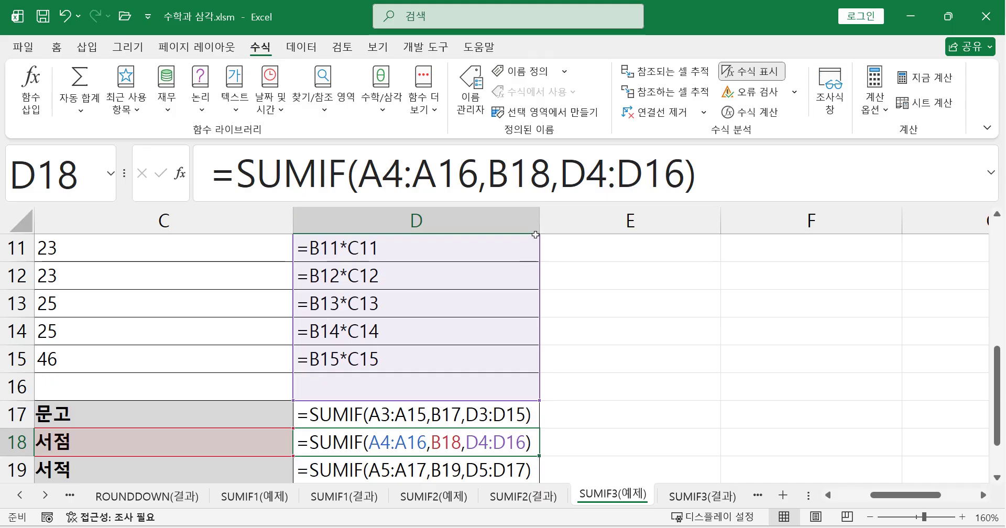
left_click_drag(538, 229, 569, 229)
scroll(563, 354, "down", 2)
scroll(552, 359, "up", 1)
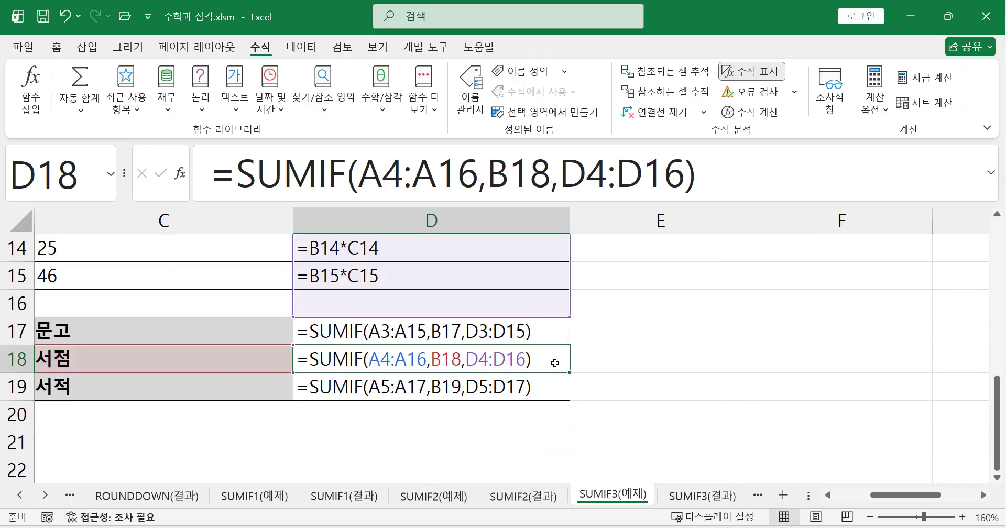
- Compare the ranges and criteria cells of the three SUMIF formulas with the bookstore labels, and return the sheet to showing values
left_click(406, 337)
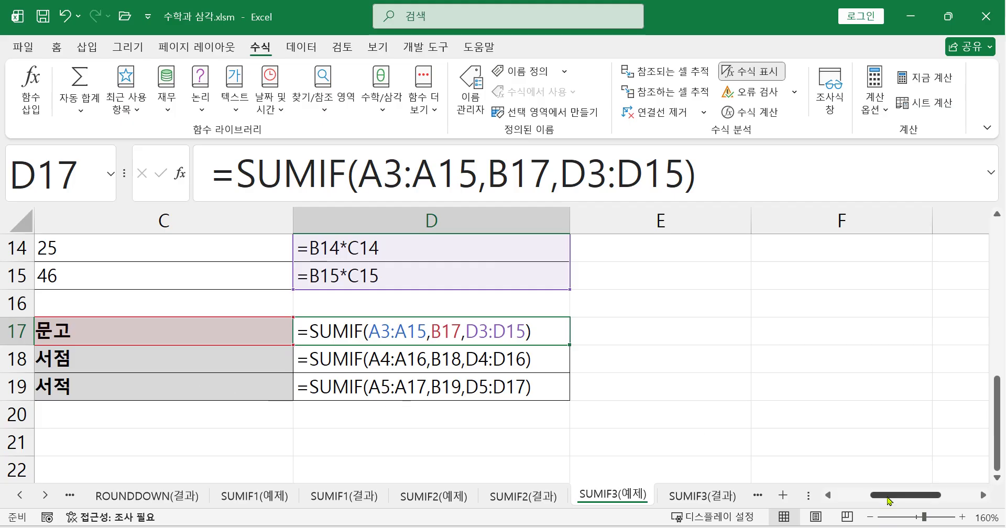
left_click_drag(889, 501, 854, 501)
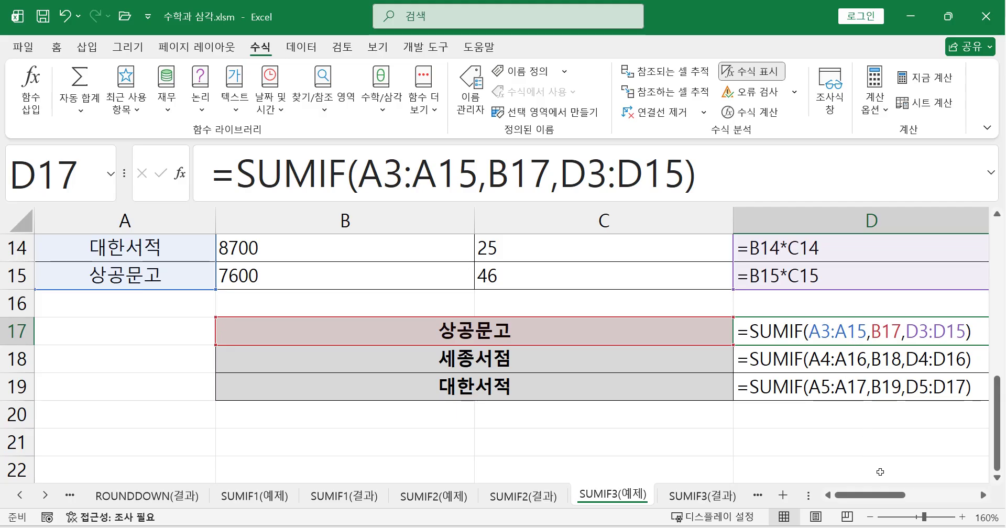
left_click_drag(870, 495, 925, 495)
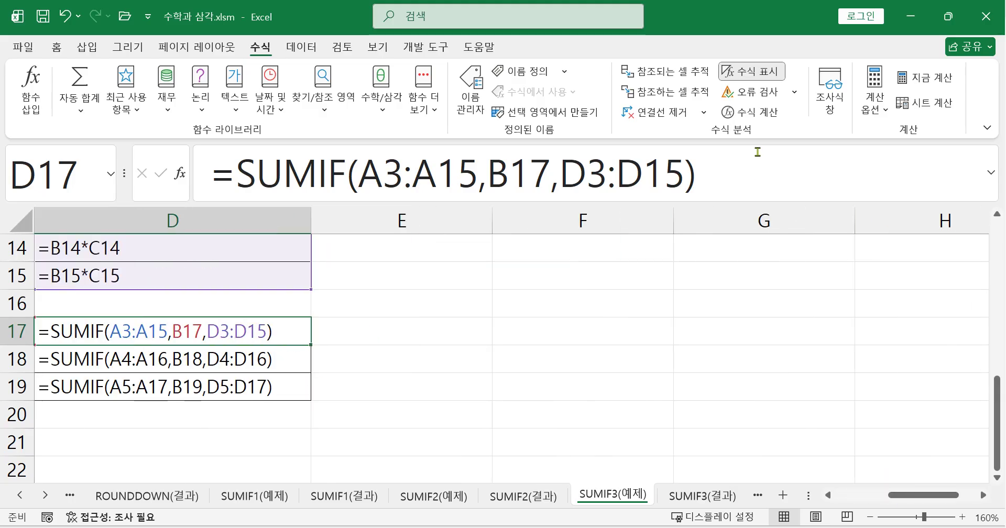
left_click(750, 70)
left_click_drag(896, 498, 688, 433)
- Clear D18:D19 and make both ranges in the D17 formula absolute, giving =SUMIF($A$3:$A$15,B17,$D$3:$D$15)
left_click_drag(469, 362, 465, 382)
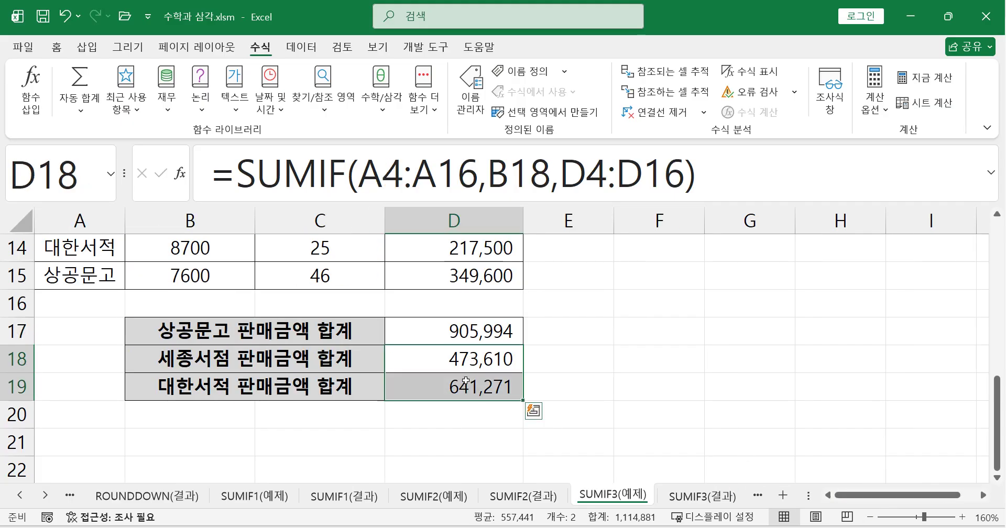
key("Delete")
left_click(461, 340)
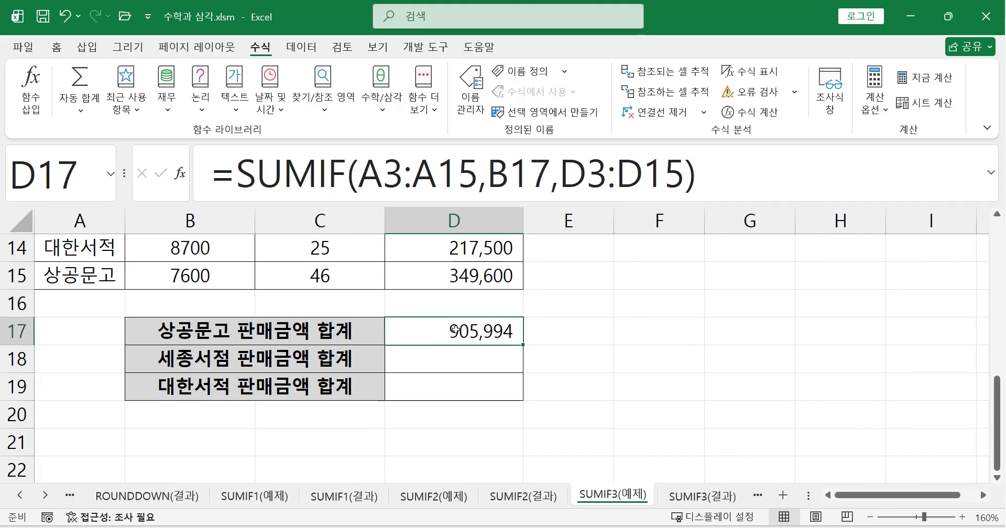
left_click(363, 181)
left_click_drag(363, 180, 466, 194)
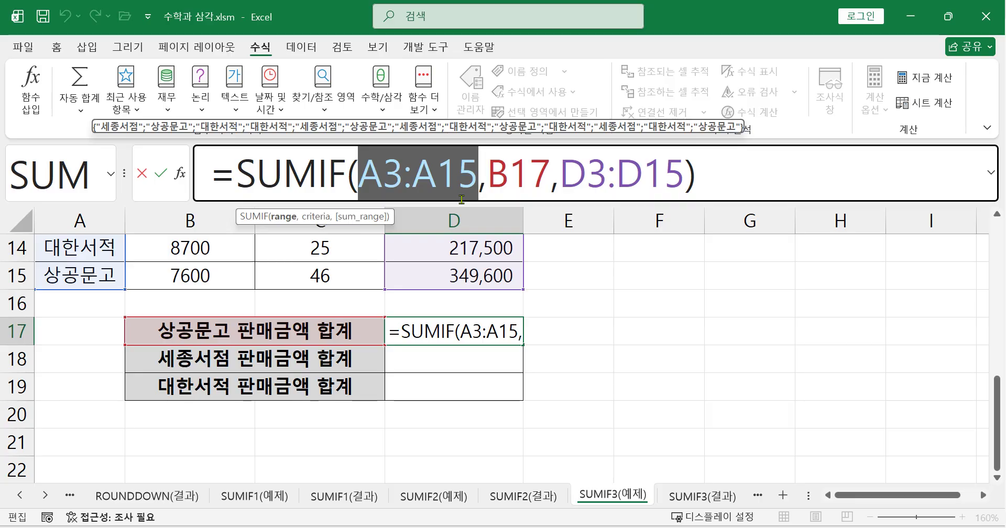
key("F4")
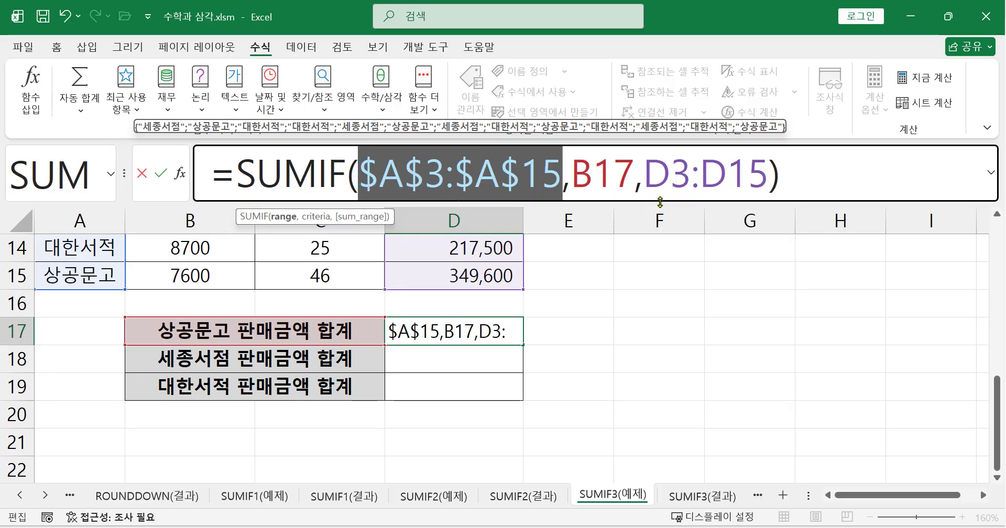
left_click_drag(650, 184, 761, 178)
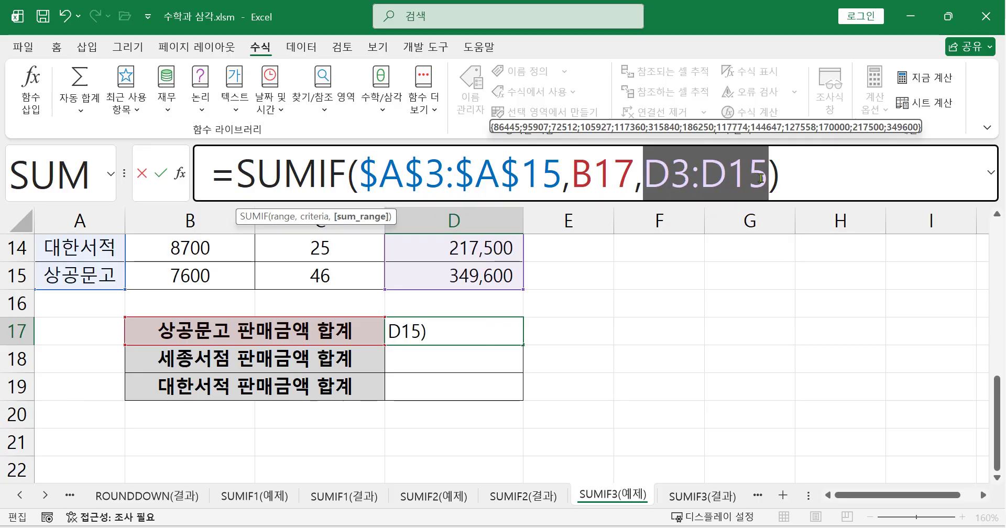
key("F4")
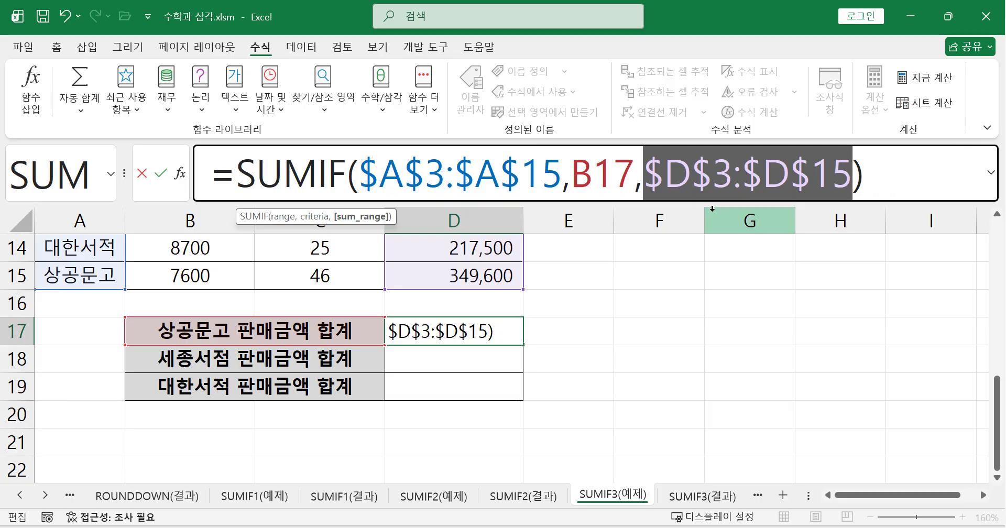
key("Return")
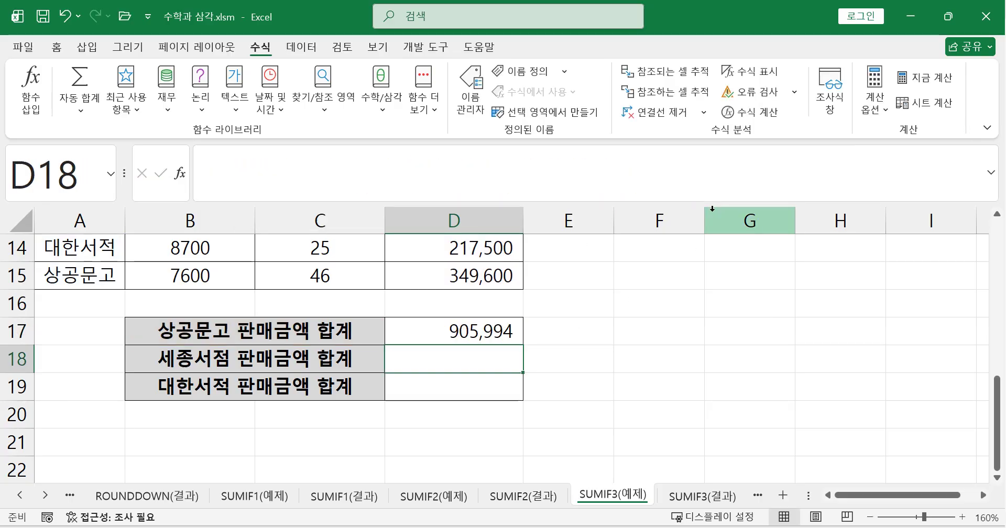
- Copy the D17 formula down to D18:D19, and widen column D so the full formulas fit when displayed in the cells
left_click(469, 329)
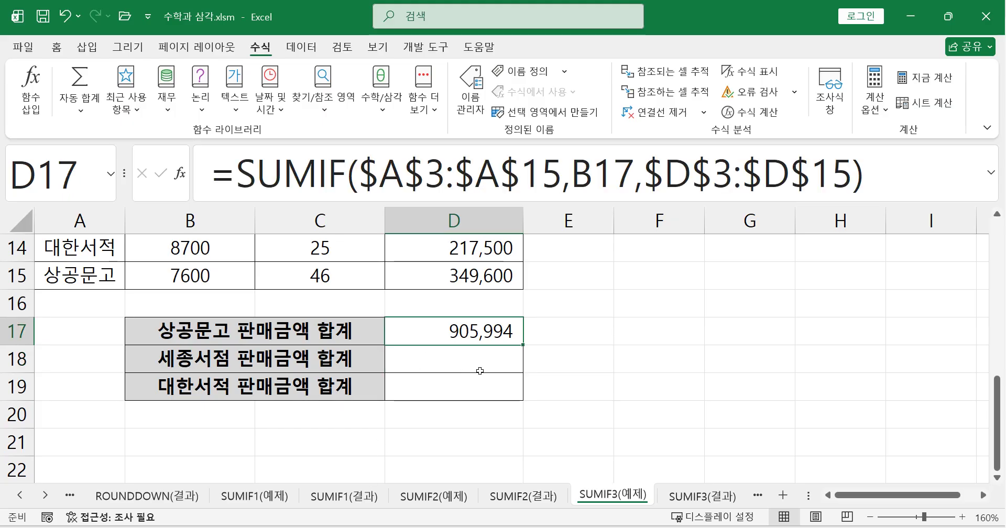
left_click_drag(524, 345, 515, 394)
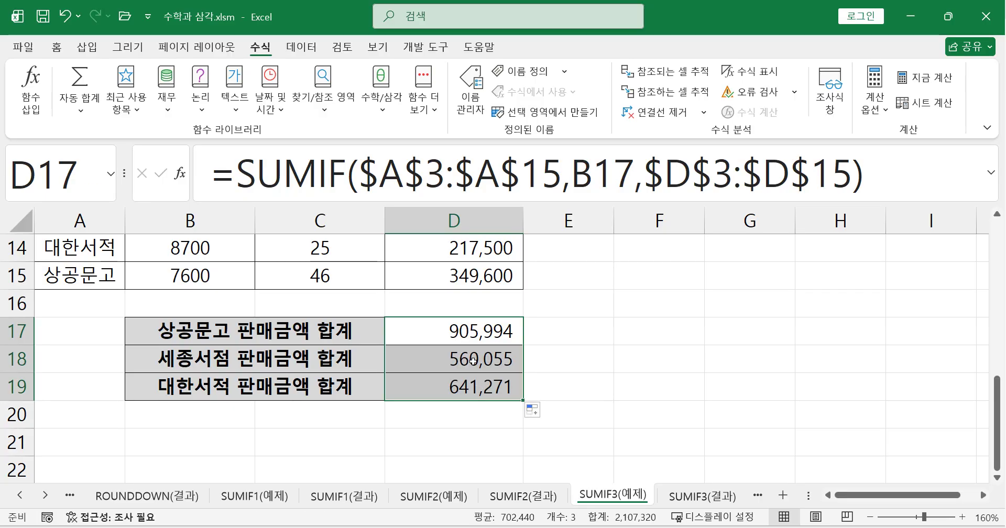
left_click(758, 71)
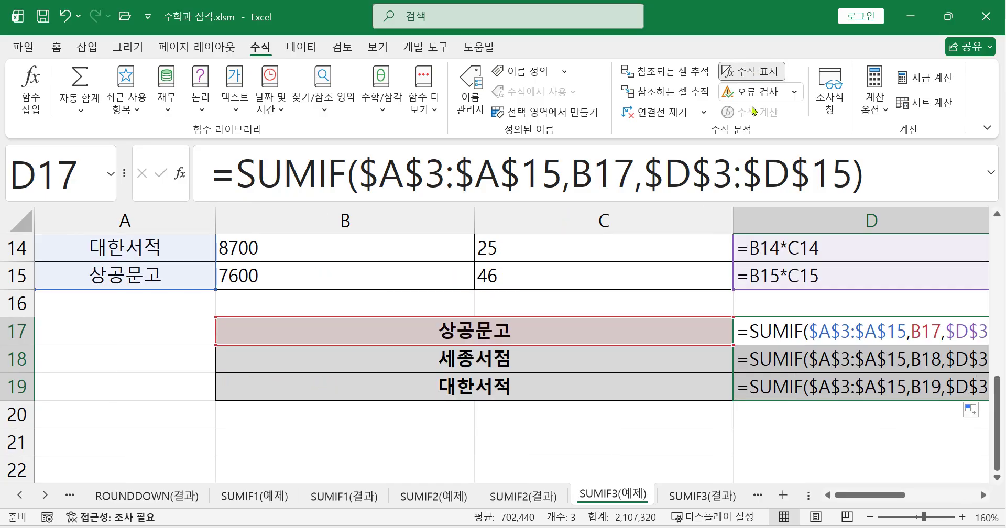
left_click(981, 495)
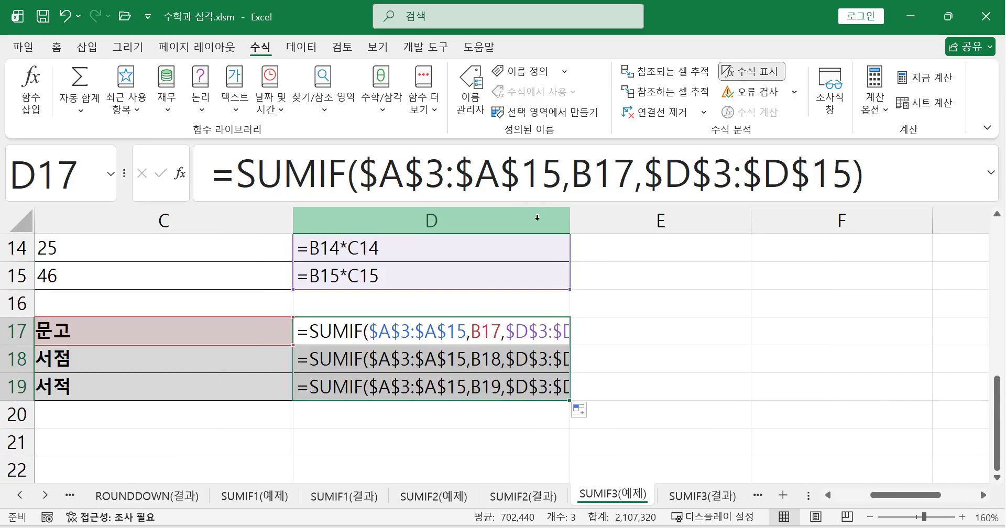
left_click_drag(571, 221, 658, 221)
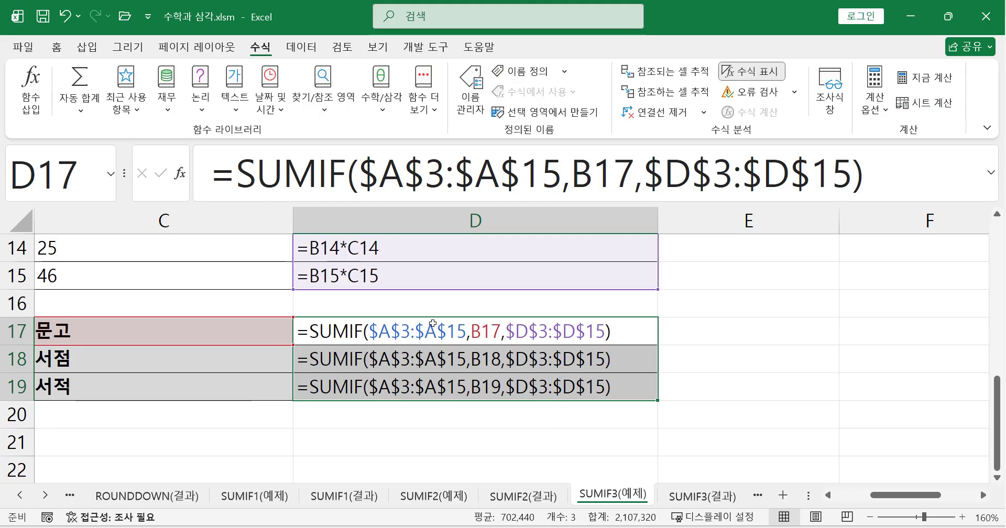
- Check the absolute ranges and the criteria cell of each formula in D17:D19, and switch the sheet back to values
left_click_drag(881, 496, 865, 499)
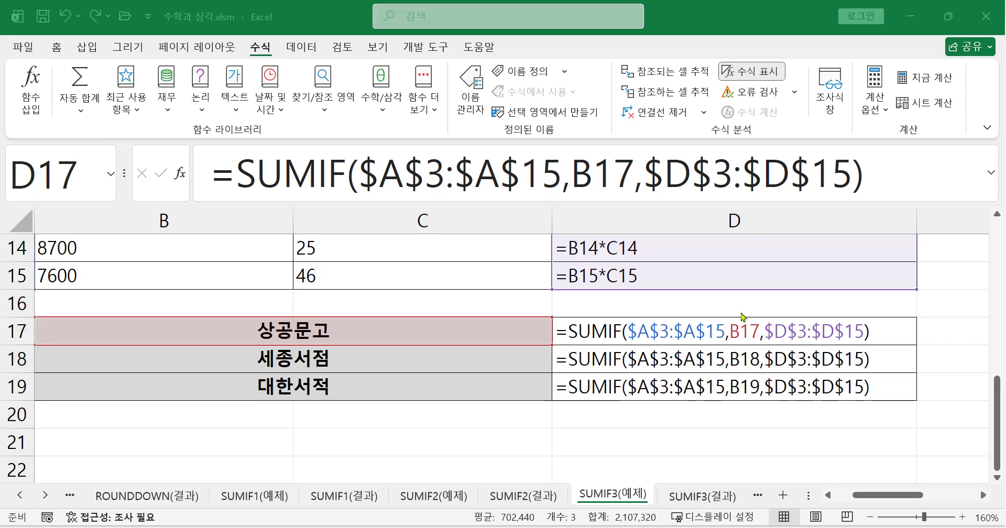
left_click(750, 72)
left_click(537, 335)
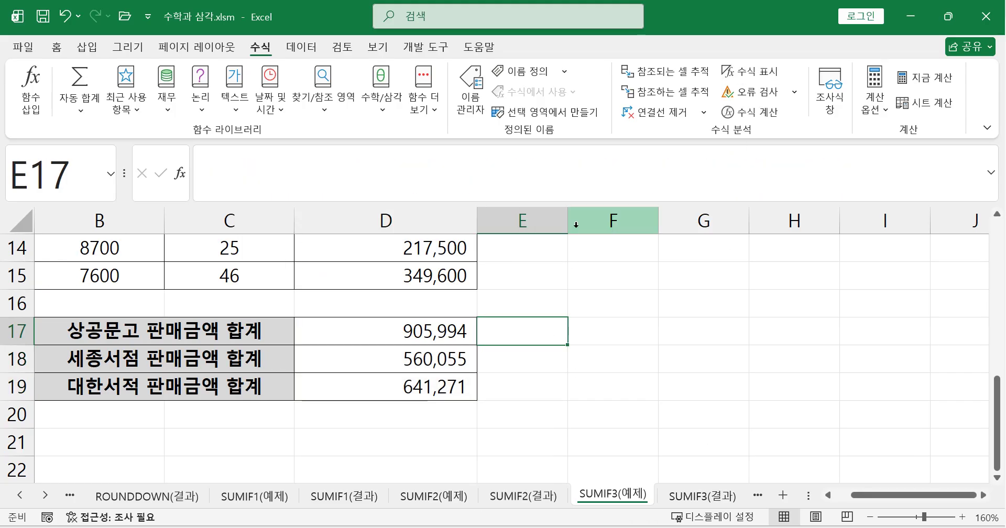
- Widen column E slightly and start an AVERAGEIF formula in E17
left_click_drag(568, 220, 592, 220)
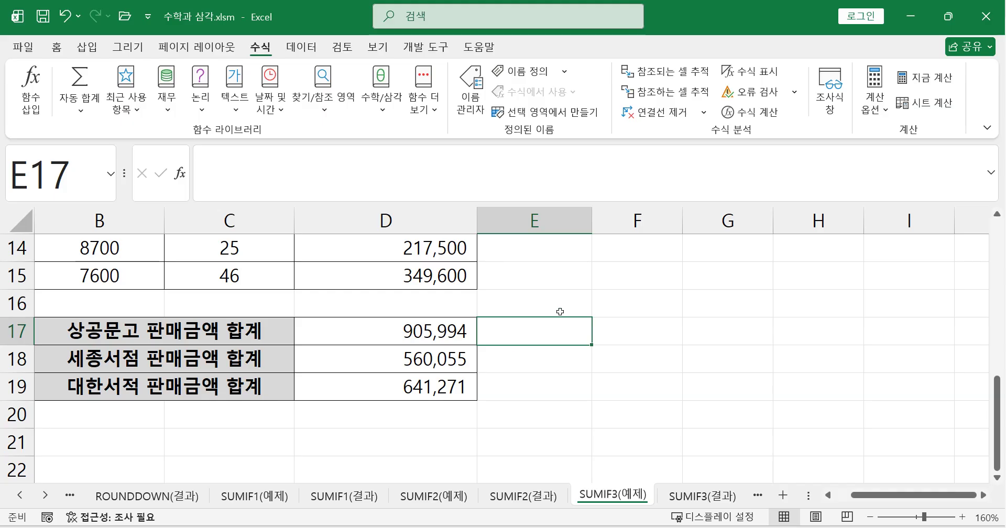
type("=")
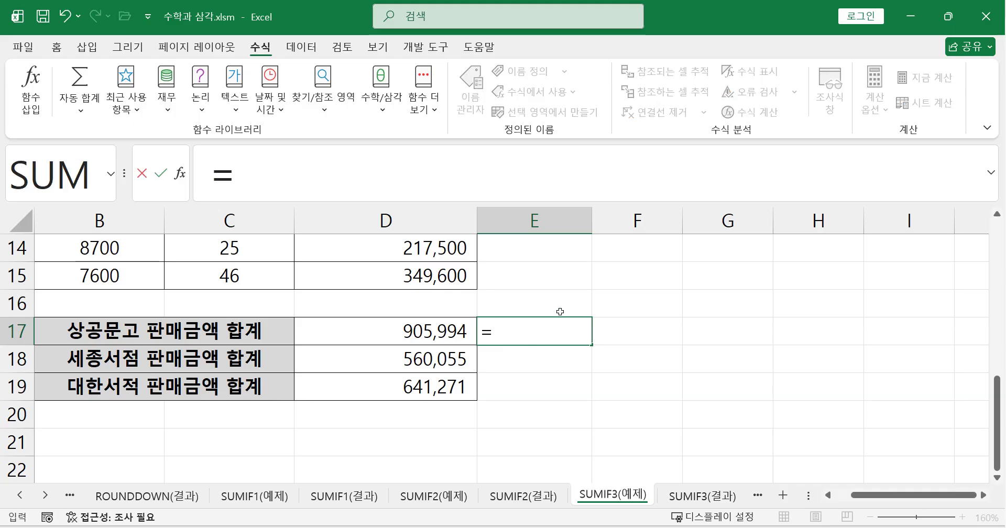
type("av")
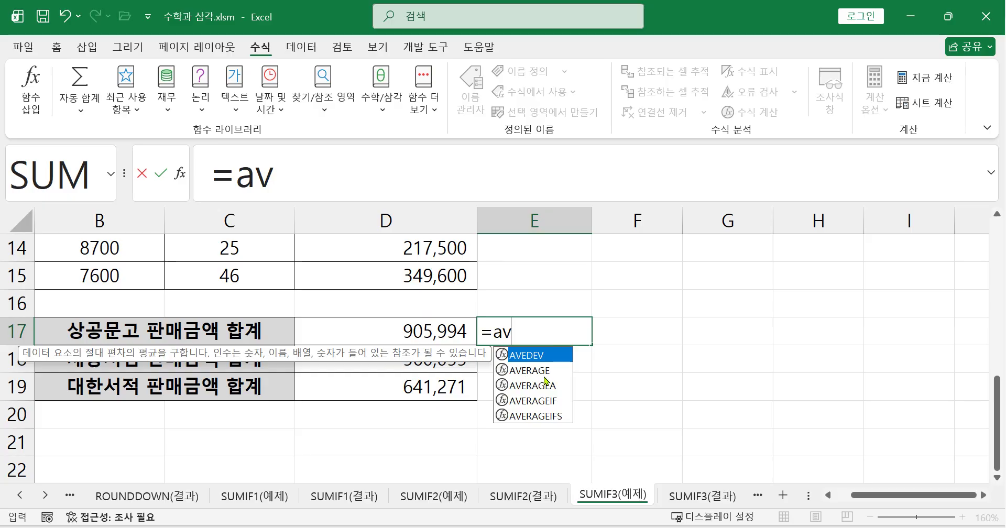
double_click(547, 401)
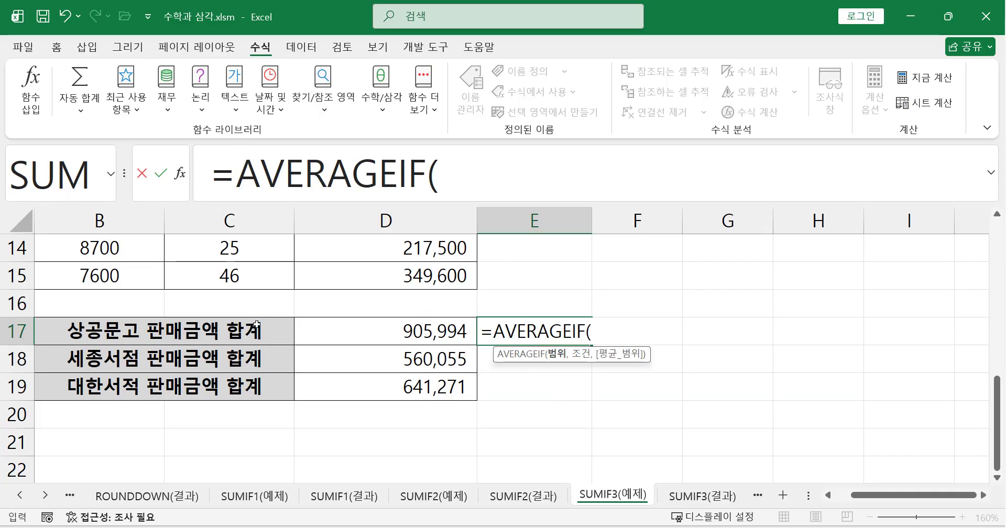
- Give the AVERAGEIF formula the bookstore names as its condition range, made absolute as $A$3:$A$15
scroll(346, 355, "up", 3)
left_click_drag(868, 499, 801, 498)
scroll(175, 367, "up", 2)
left_click_drag(94, 308, 102, 443)
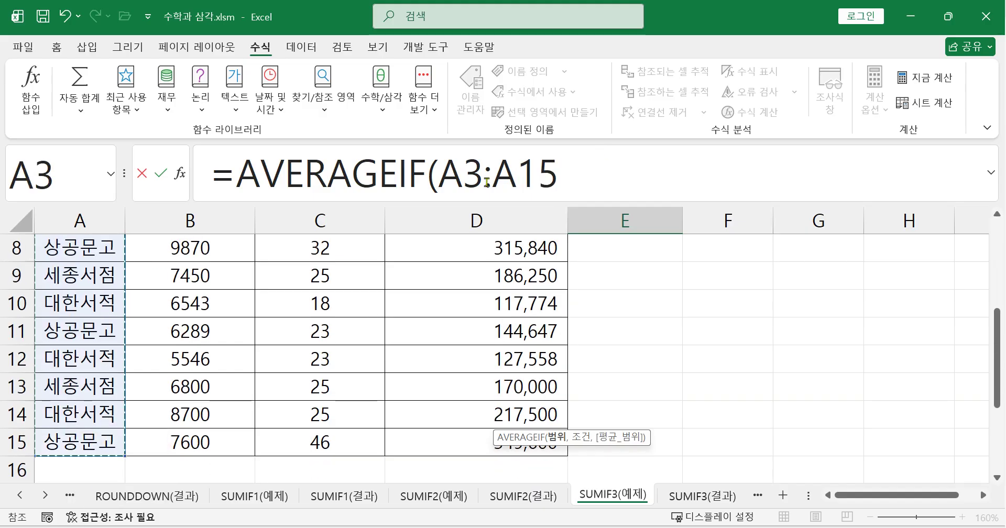
left_click_drag(443, 178, 553, 186)
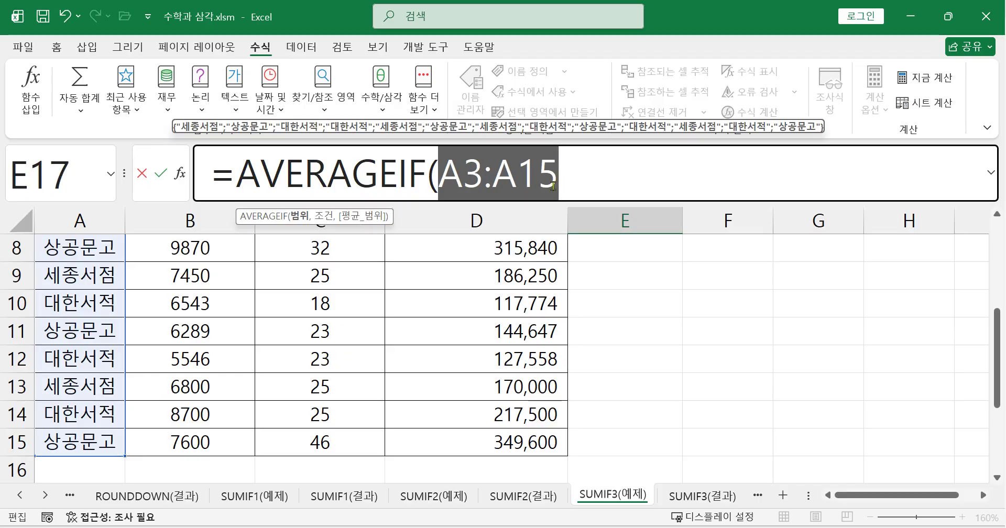
key("F4")
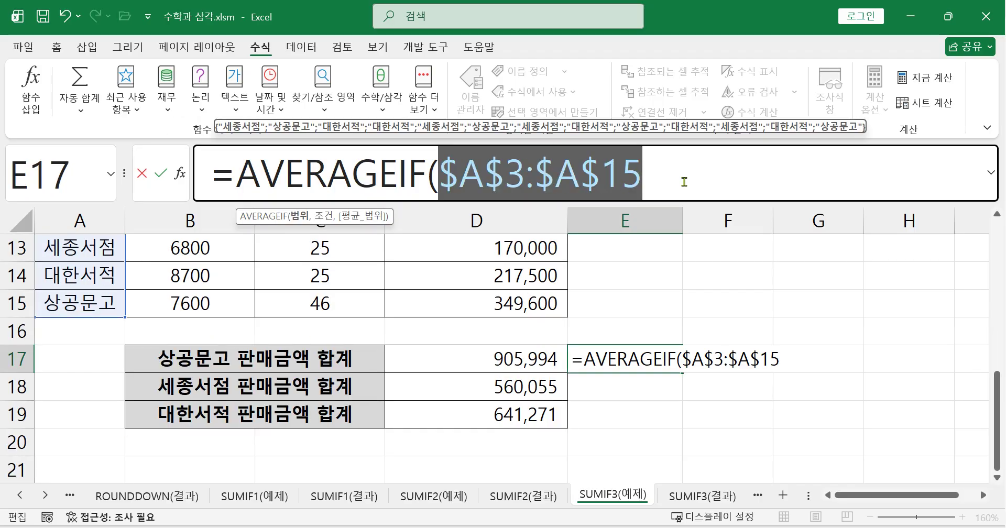
left_click(676, 177)
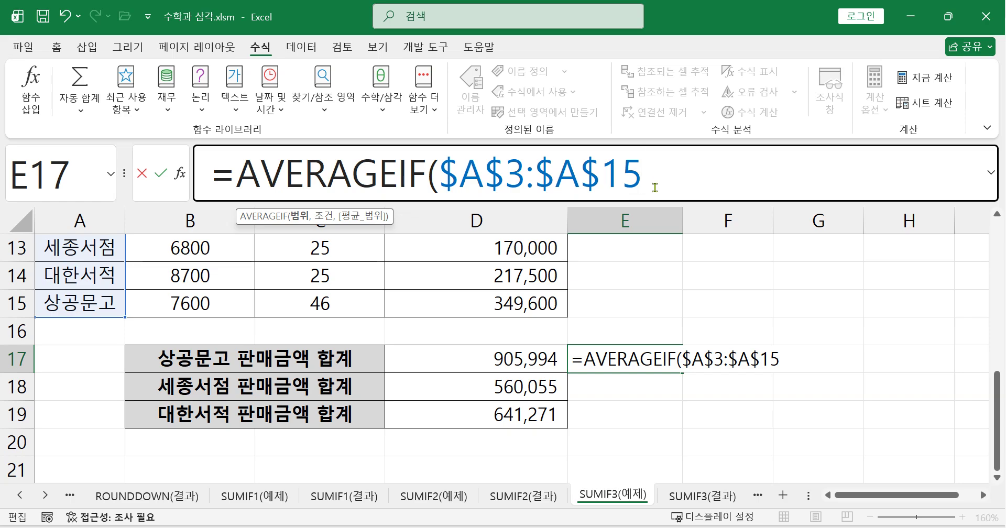
- Complete the E17 formula with B17 as criteria and the absolute average range, giving =AVERAGEIF($A$3:$A$15,B17,$D$3:$D$15)
type(",")
left_click(216, 361)
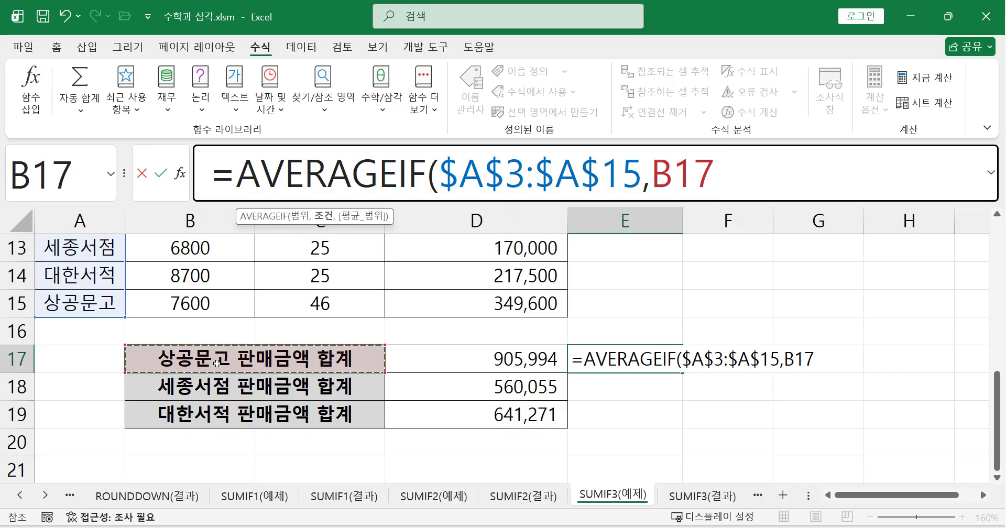
type(",")
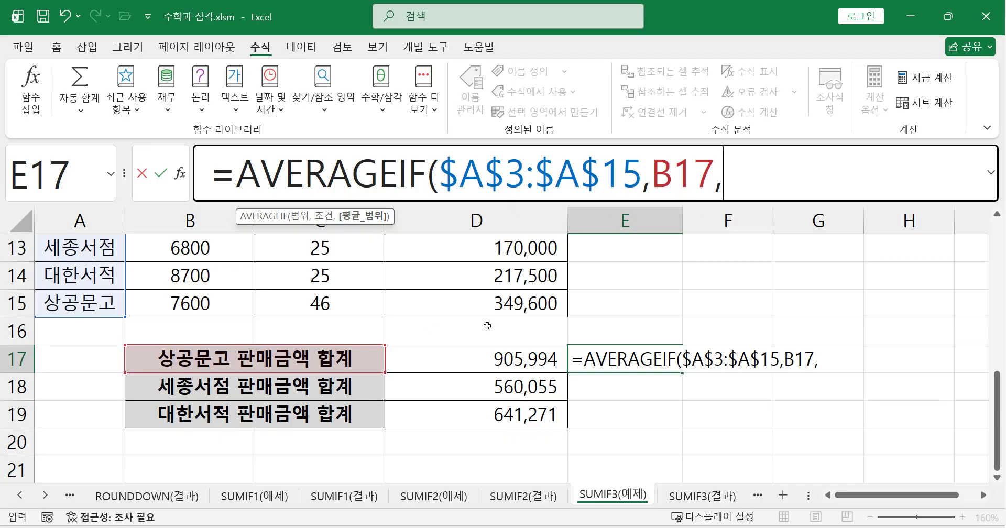
scroll(524, 368, "up", 4)
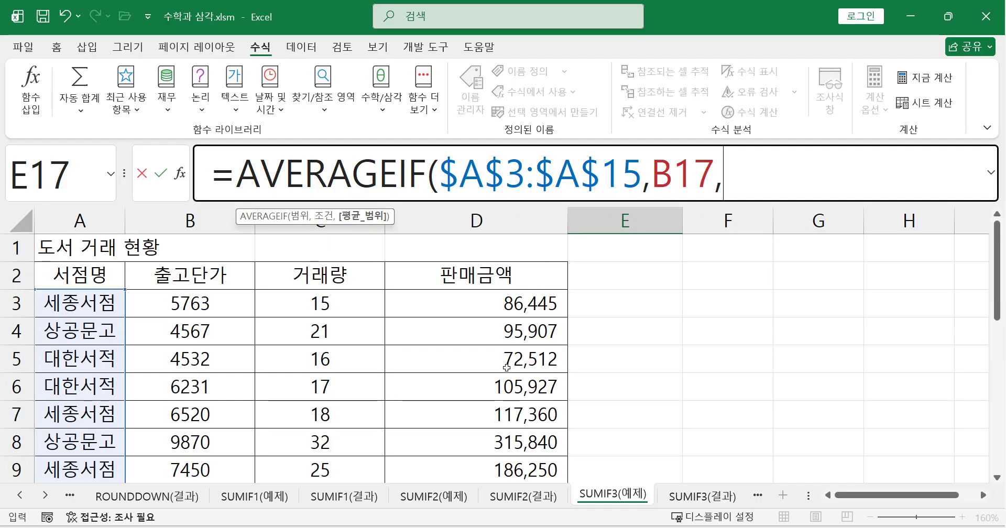
left_click_drag(491, 308, 484, 425)
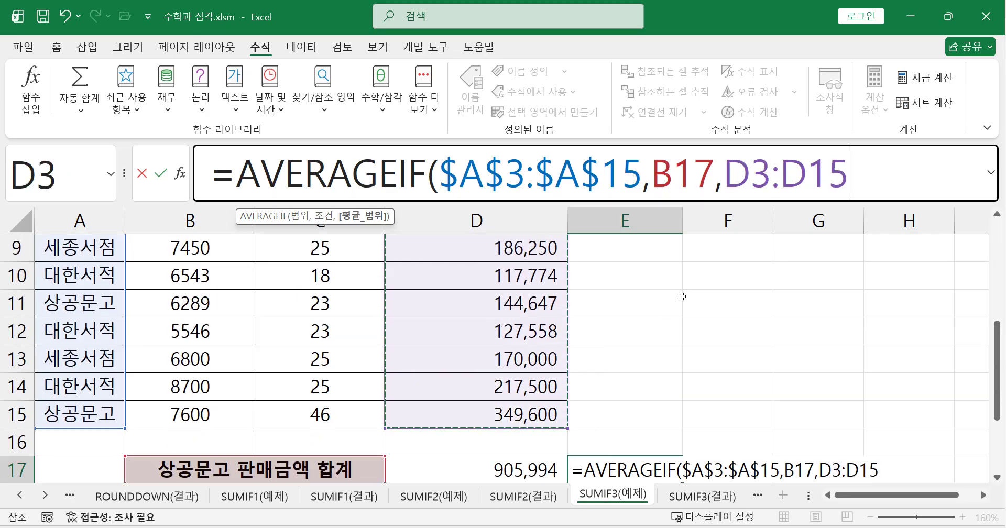
left_click_drag(726, 173, 844, 184)
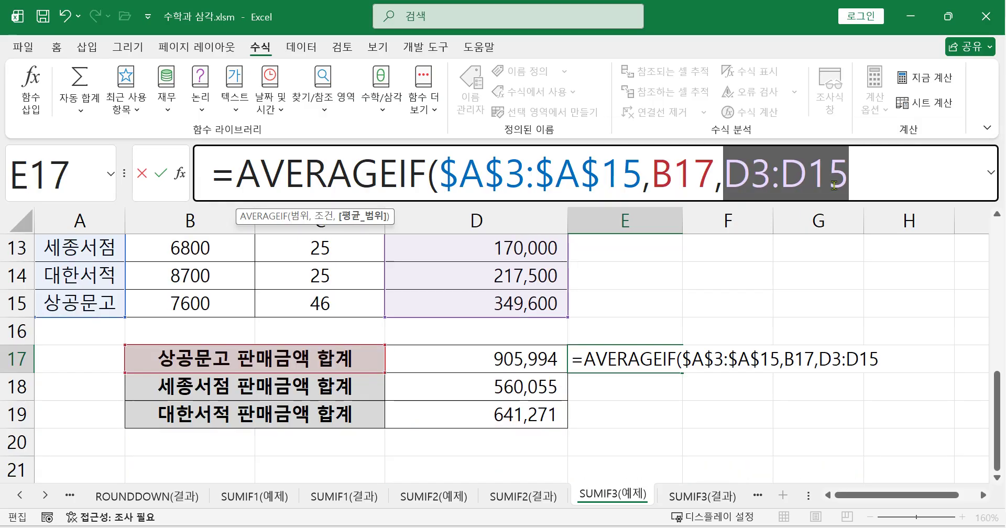
key("F4")
left_click(949, 183)
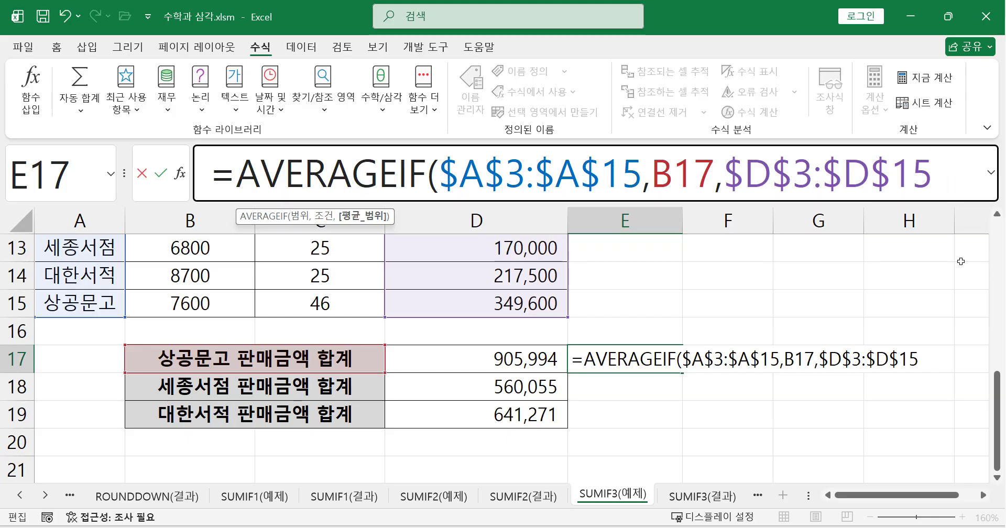
type(")")
key("Return")
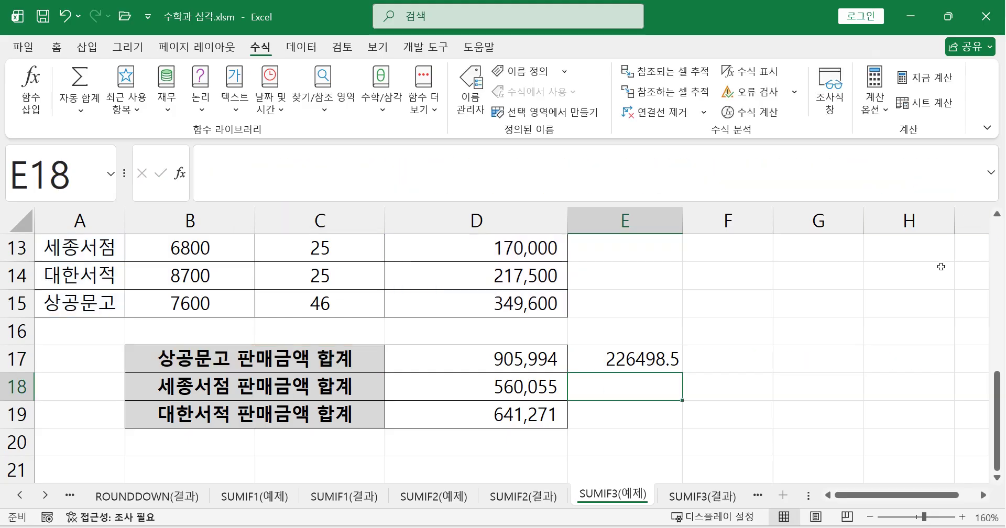
- Copy the E17 formula down to E18:E19, and widen column E so the full formulas fit when displayed in the cells
left_click(621, 361)
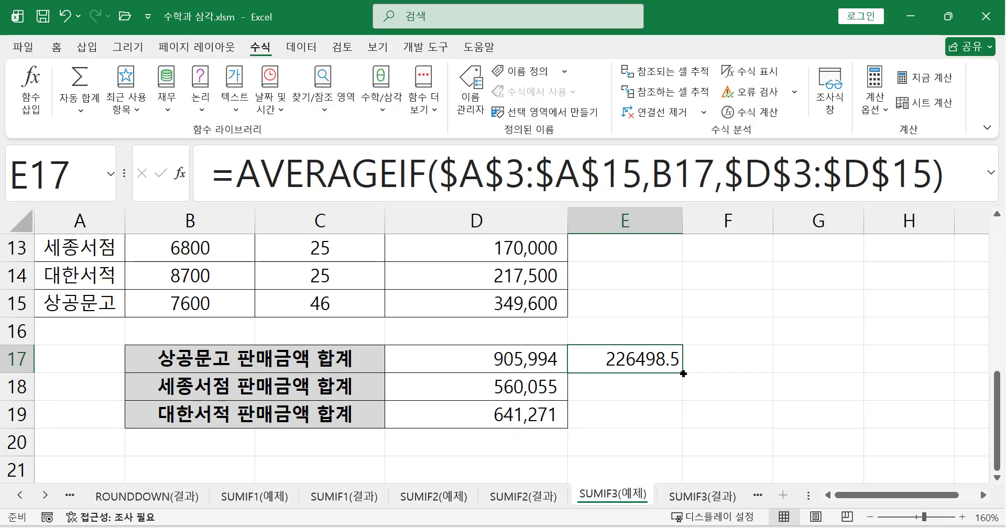
left_click_drag(683, 373, 674, 417)
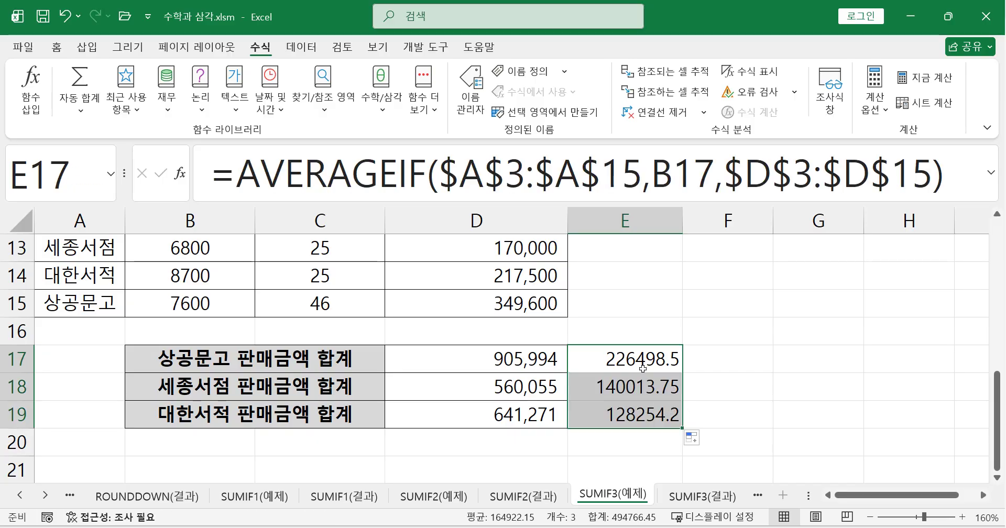
left_click(749, 71)
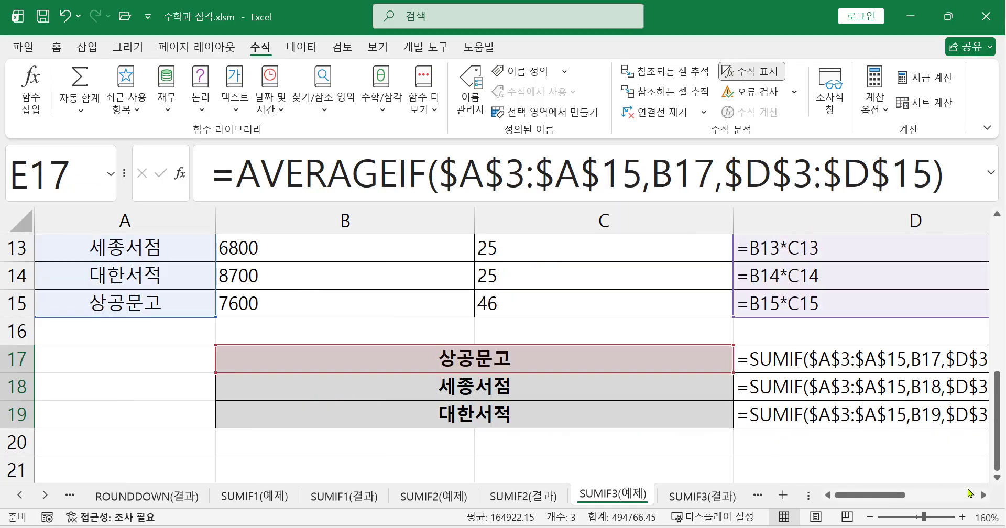
scroll(963, 494, "right", 3)
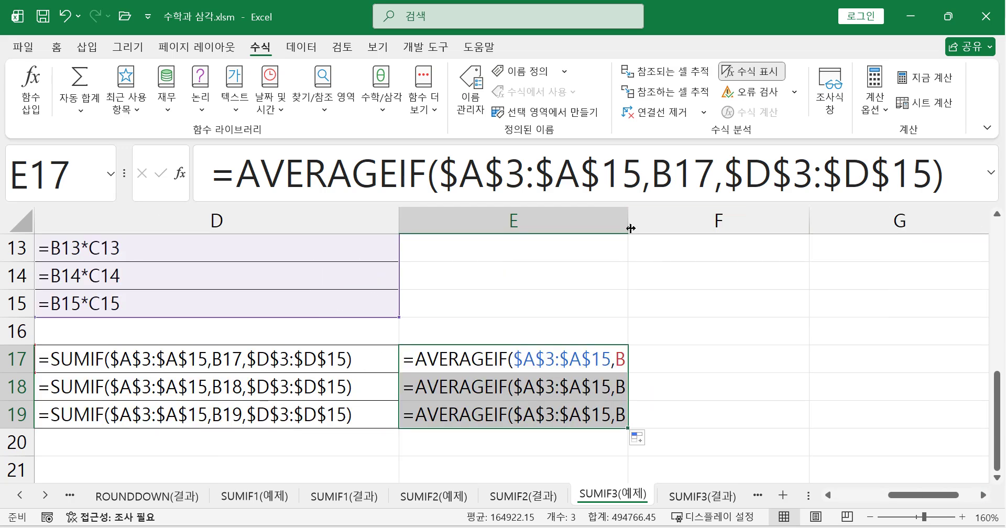
double_click(630, 228)
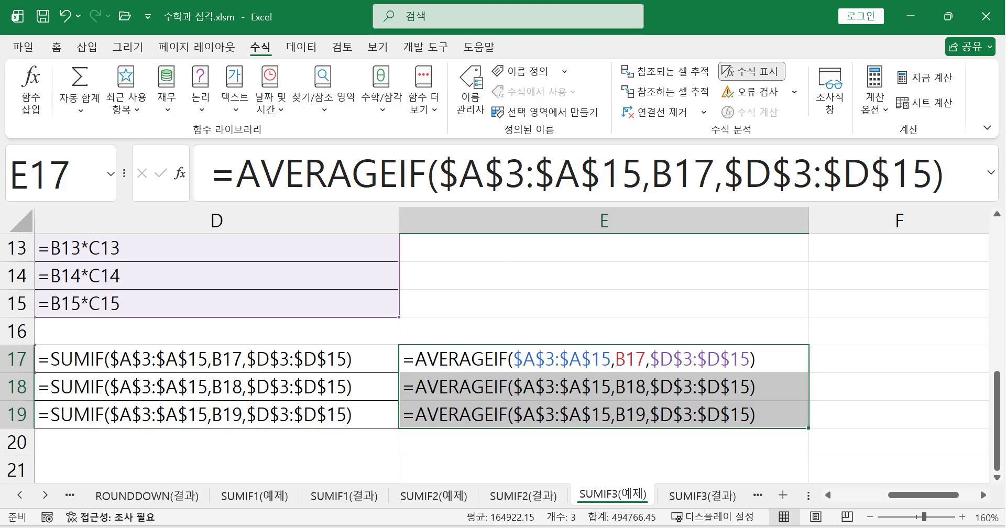
- Switch the sheet back from formulas to values with the bookstore labels beside the averages
key("ctrl+grave")
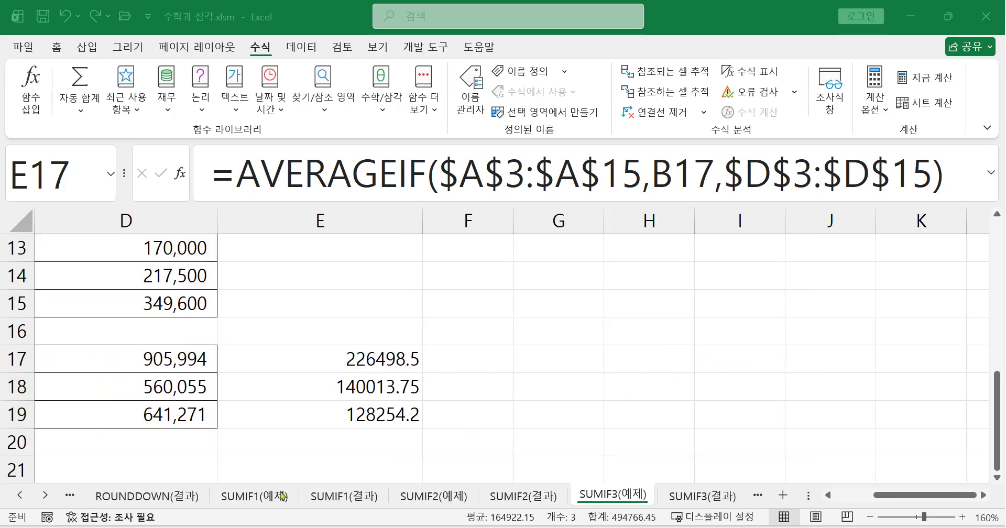
left_click(894, 502)
left_click_drag(883, 498, 841, 498)
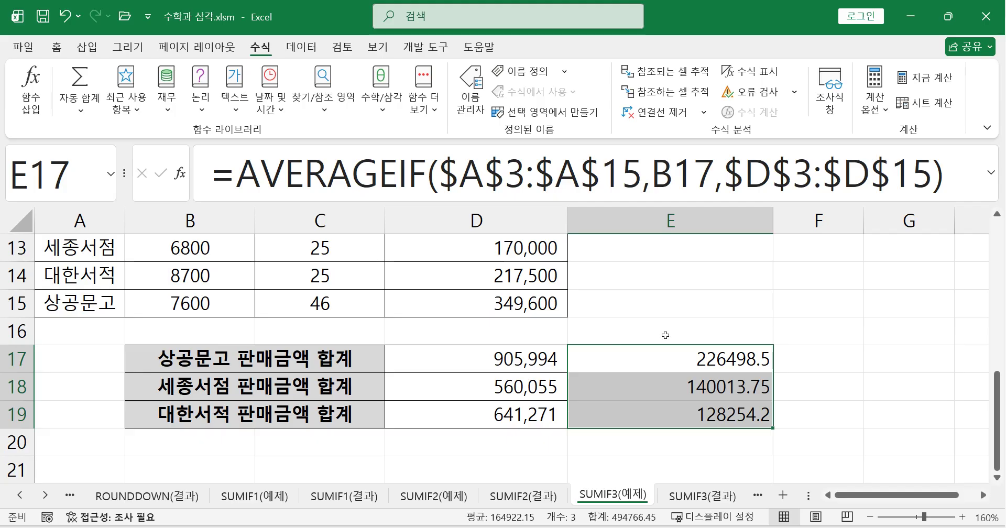
- Start a COUNTIF formula in F17, beside the bookstore averages
left_click(823, 360)
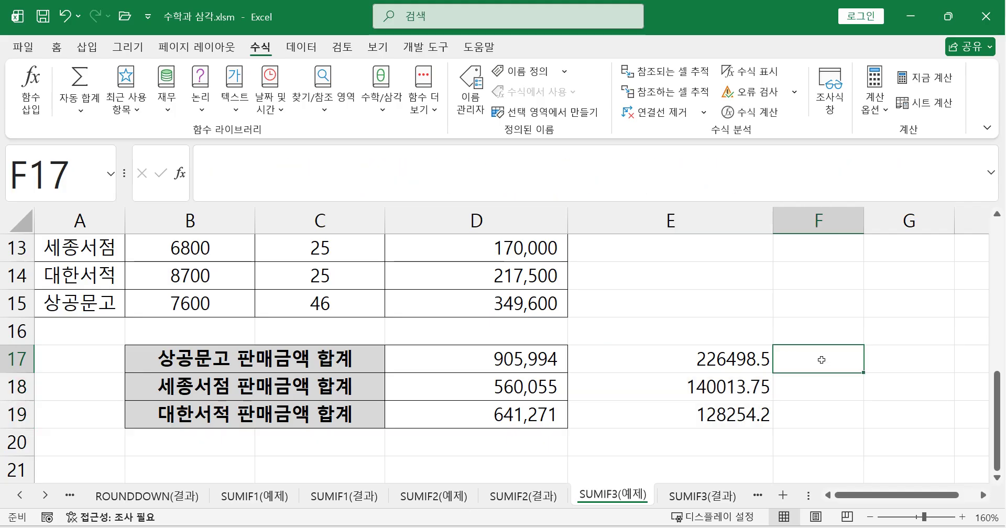
type("=")
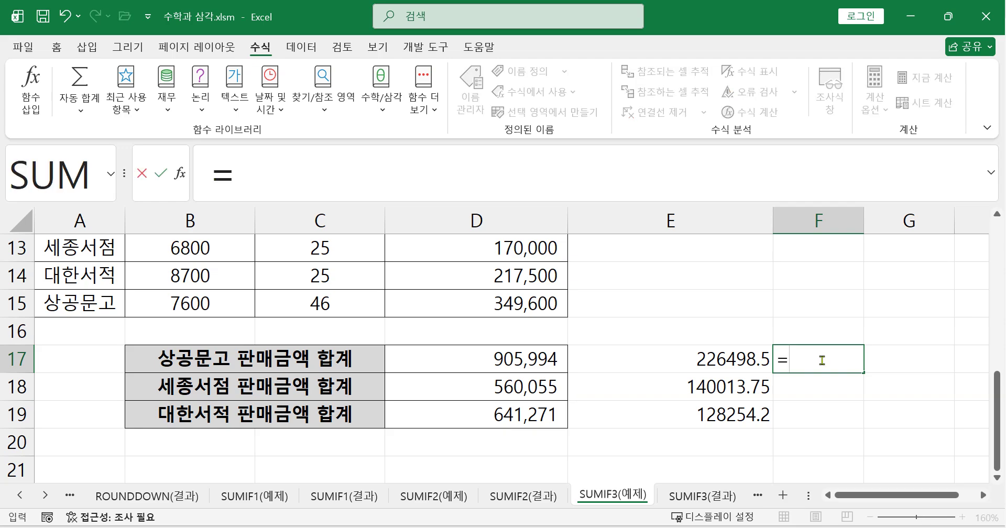
type("co")
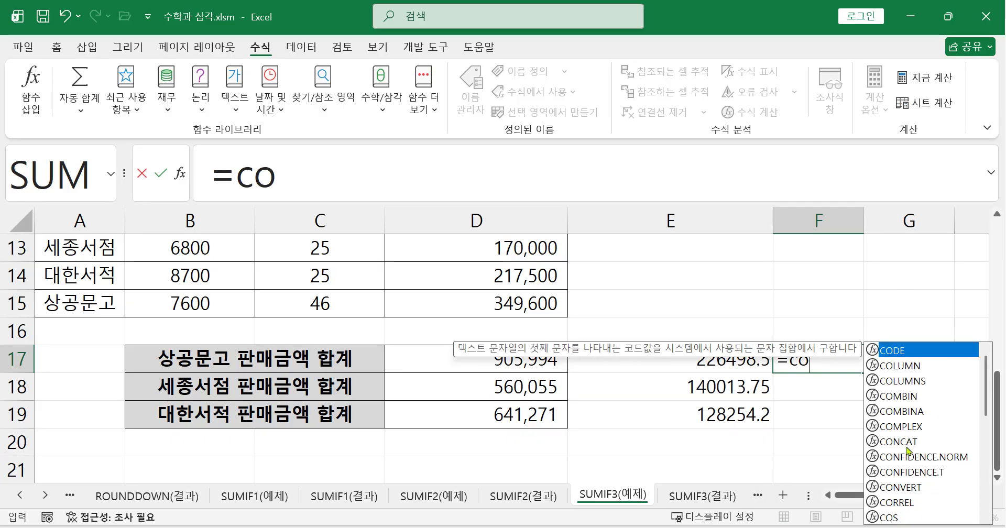
type("u")
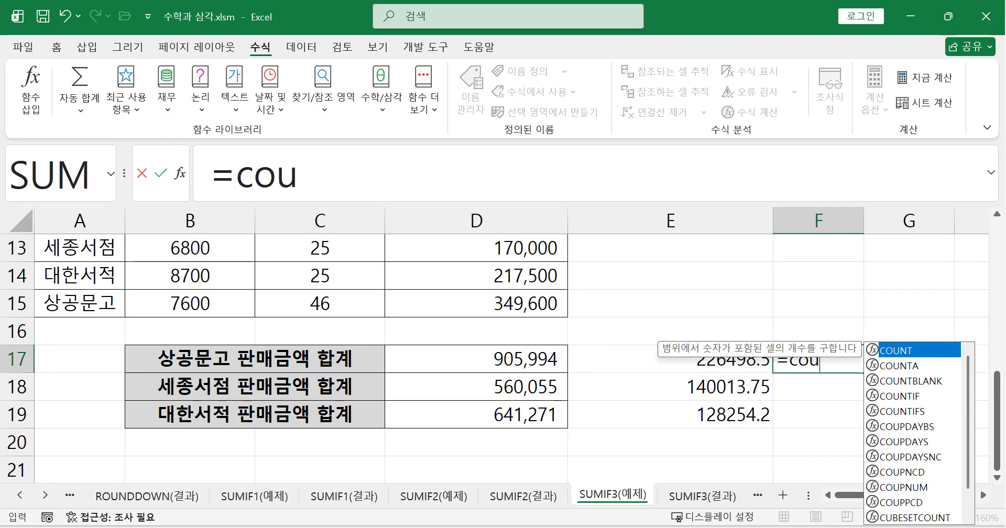
double_click(909, 397)
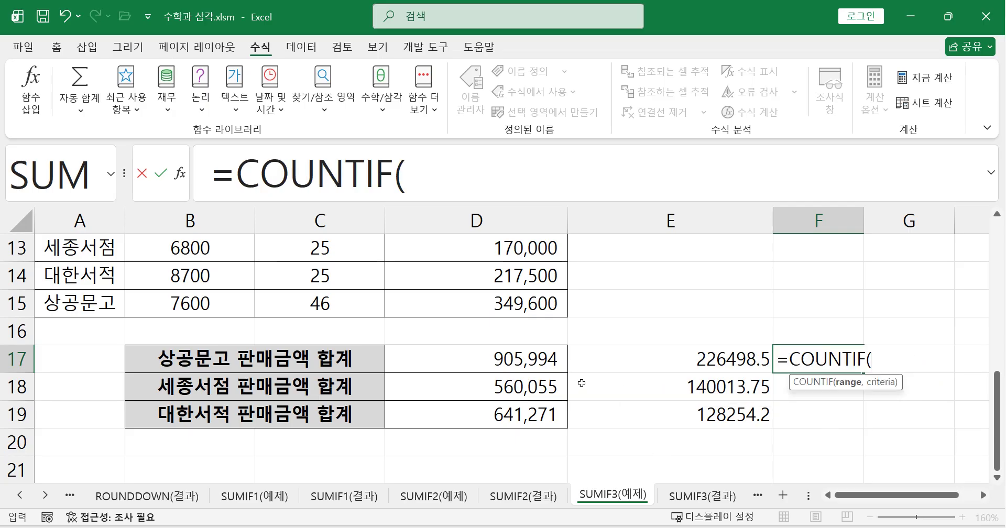
left_click(456, 171)
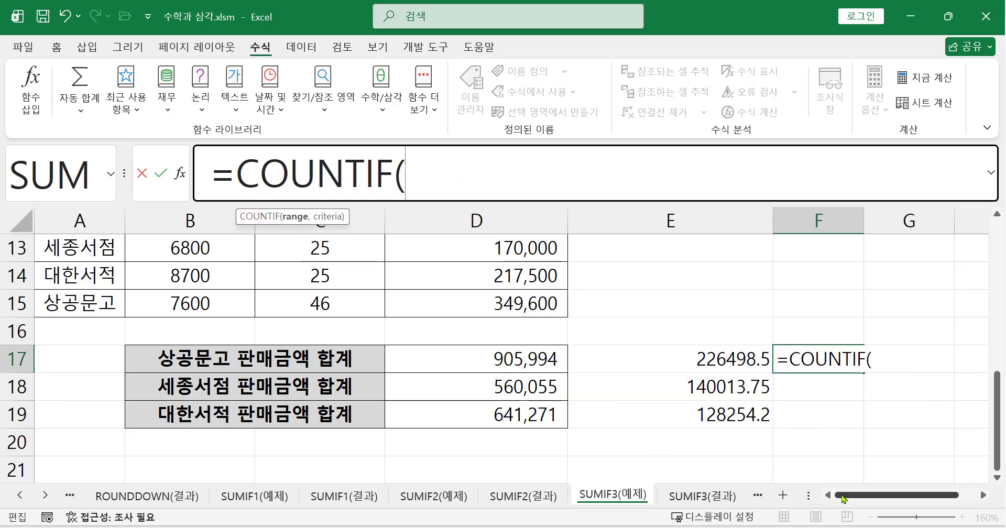
- Try to fill the COUNTIF formula with the absolute range $A$3:$A$15 and B17 as criteria
scroll(157, 401, "up", 3)
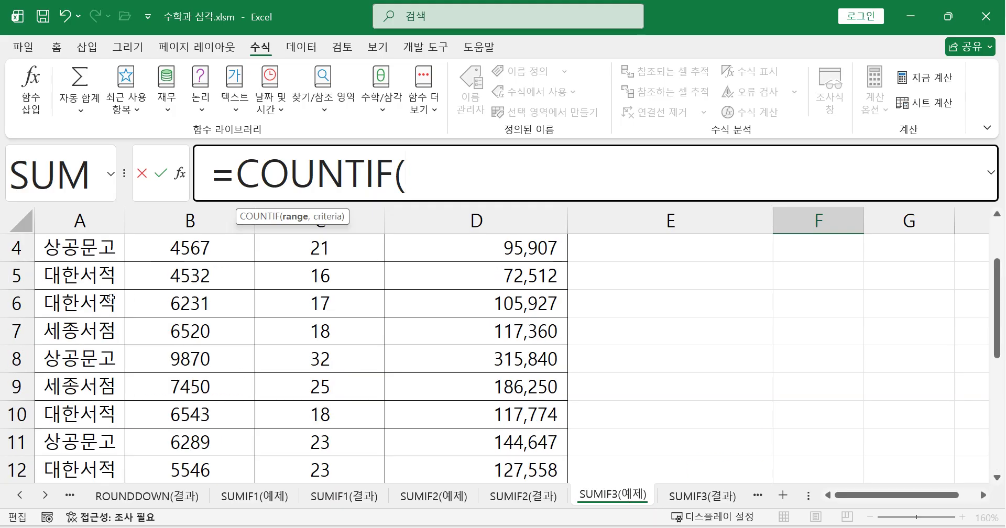
scroll(111, 297, "up", 1)
left_click_drag(94, 308, 95, 417)
left_click_drag(408, 182, 514, 179)
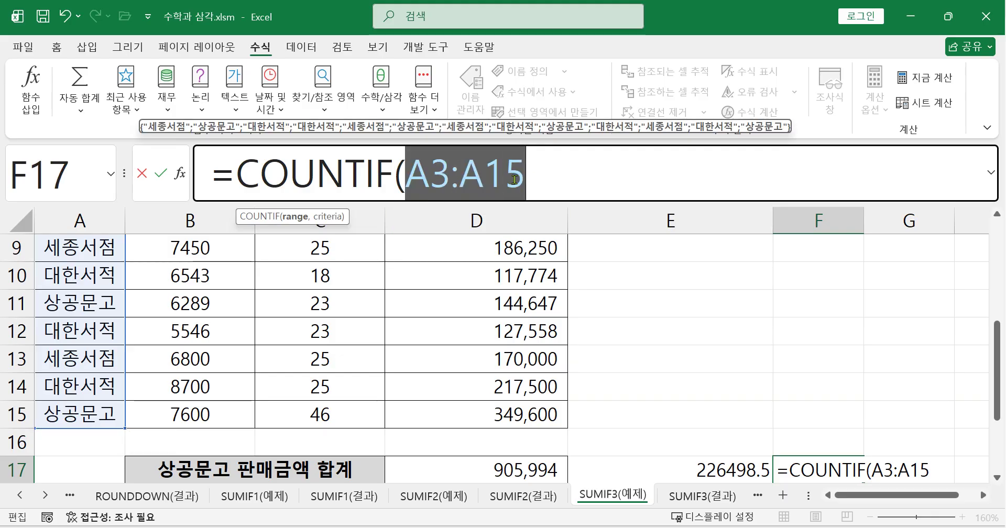
key("F4")
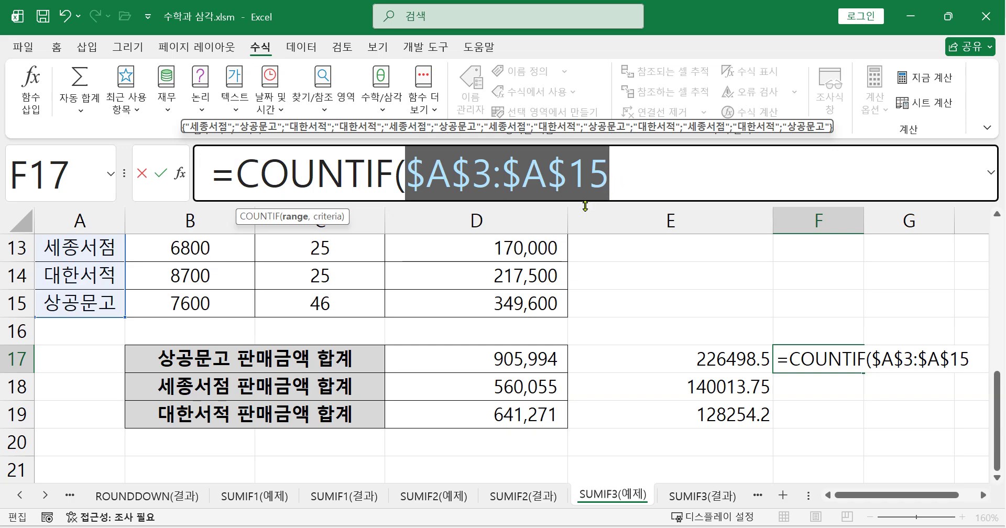
type(",")
left_click(239, 359)
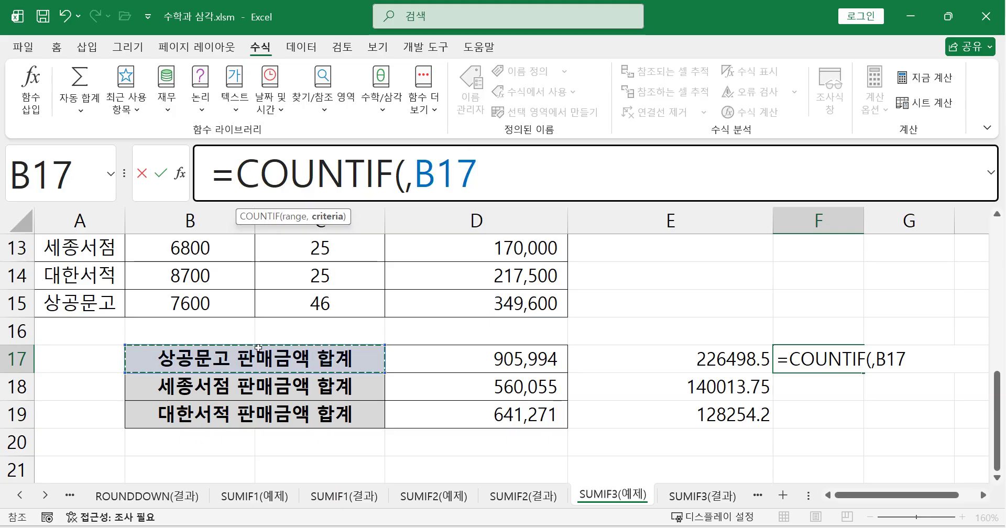
- Replace the misplaced arguments of the COUNTIF formula in F17 with the absolute range $A$3:$A$15
left_click_drag(478, 174, 406, 174)
scroll(121, 368, "up", 3)
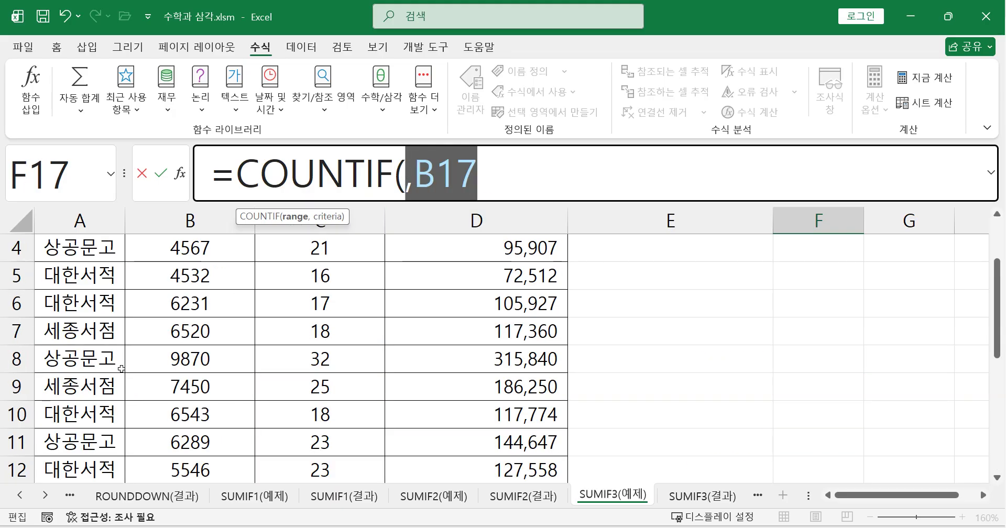
scroll(122, 368, "up", 1)
left_click_drag(86, 311, 91, 361)
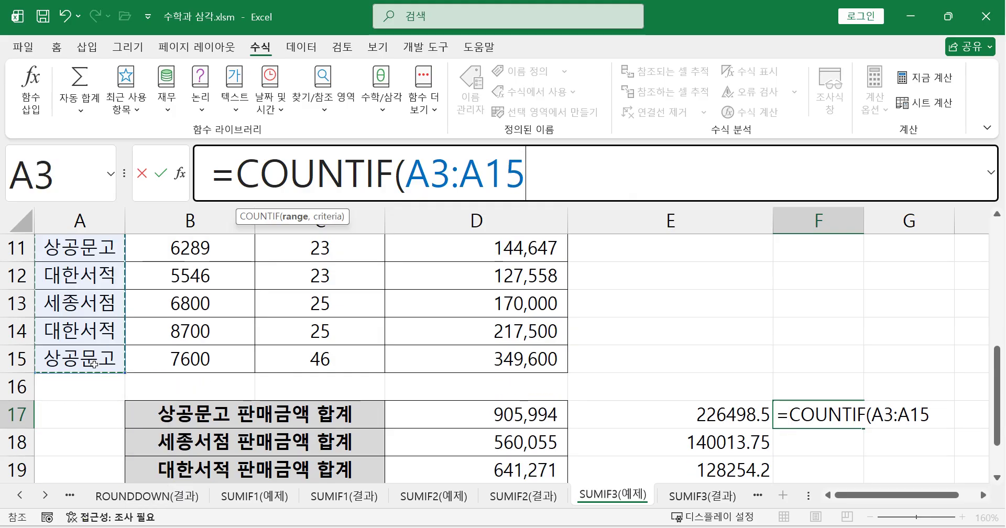
key("F4")
type(".")
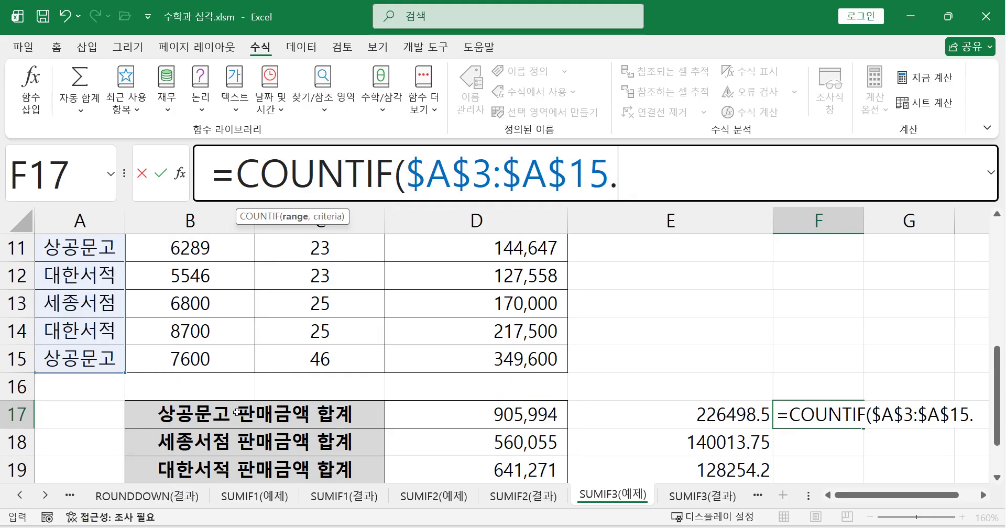
key("BackSpace")
type(",")
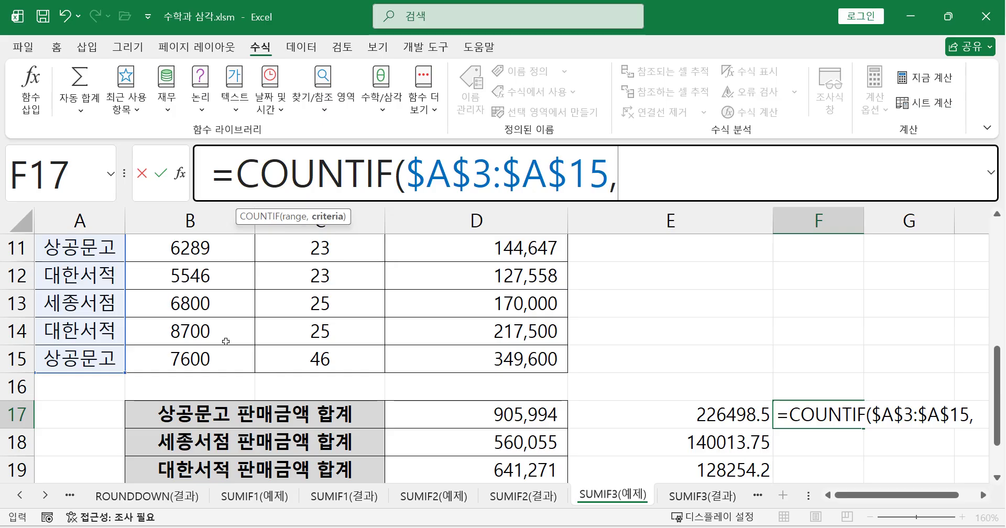
- Use B17 as the COUNTIF criteria and complete the formula =COUNTIF($A$3:$A$15,B17)
left_click(191, 414)
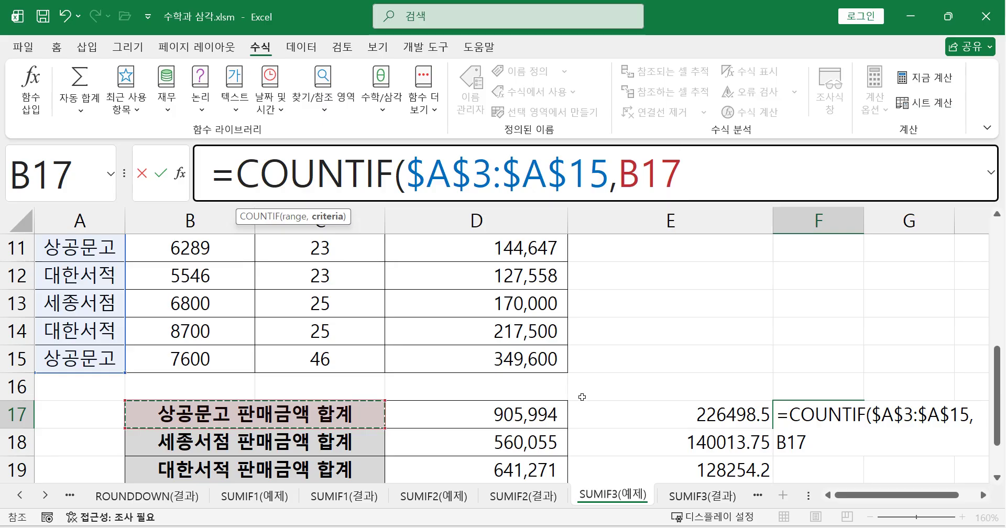
type(")")
key("Return")
- Copy the F17 formula down to F18:F19 and check the bookstore names stored in B18 and B19
left_click(857, 406)
scroll(896, 424, "down", 1)
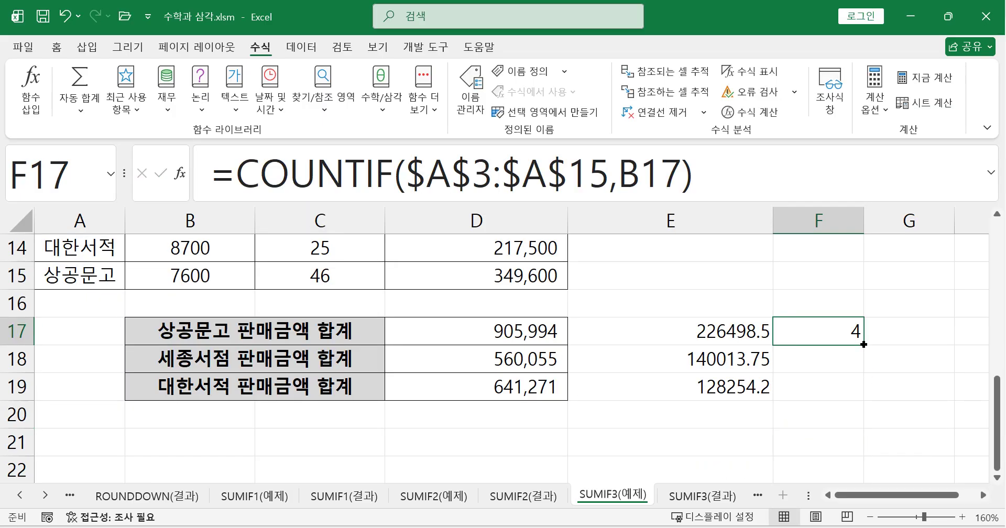
left_click_drag(866, 346, 865, 393)
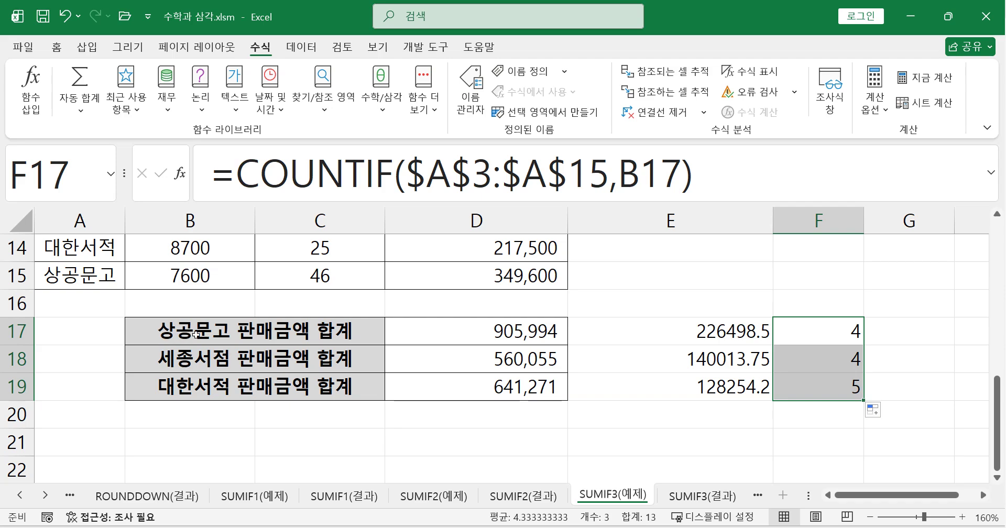
left_click(208, 365)
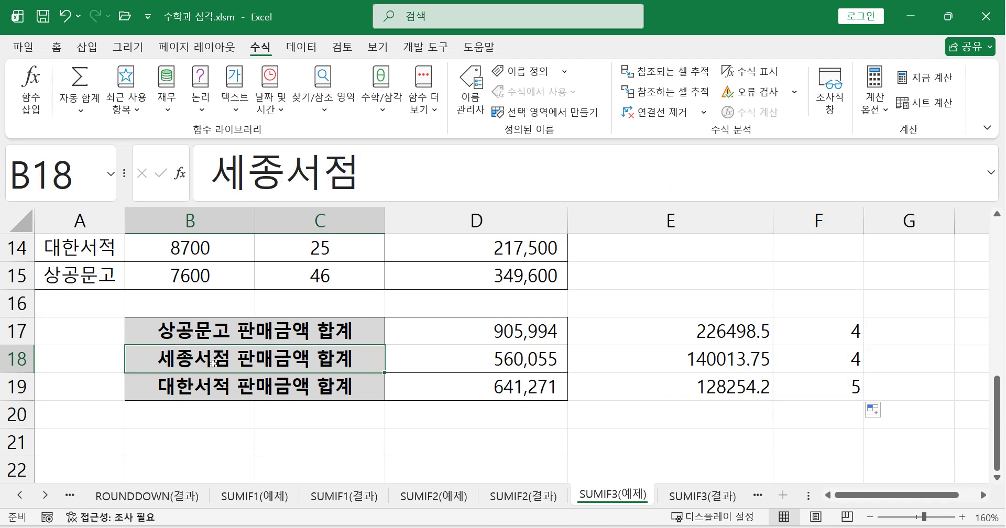
left_click(196, 393)
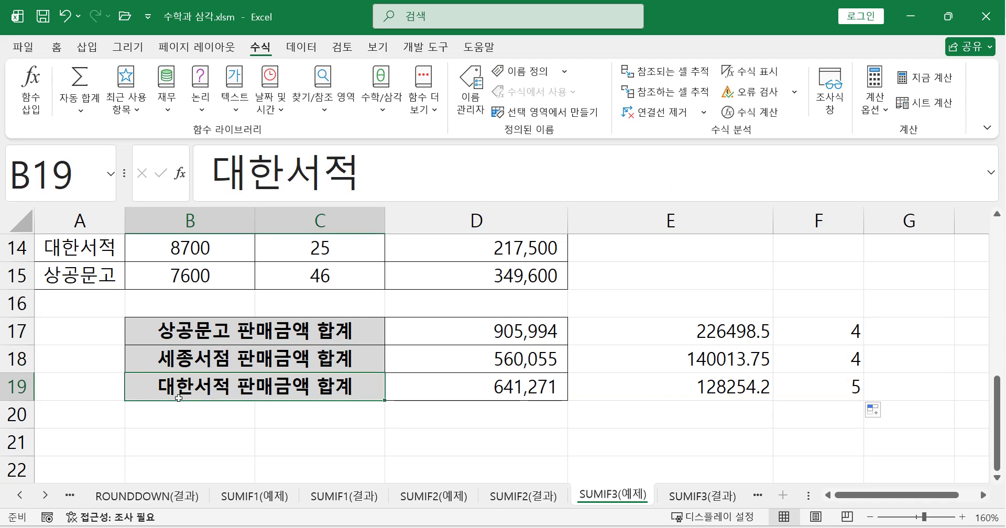
- Widen column F slightly and display the sheet's formulas, bringing the SUMIF, AVERAGEIF and COUNTIF columns into view
double_click(864, 220)
left_click_drag(798, 220, 881, 221)
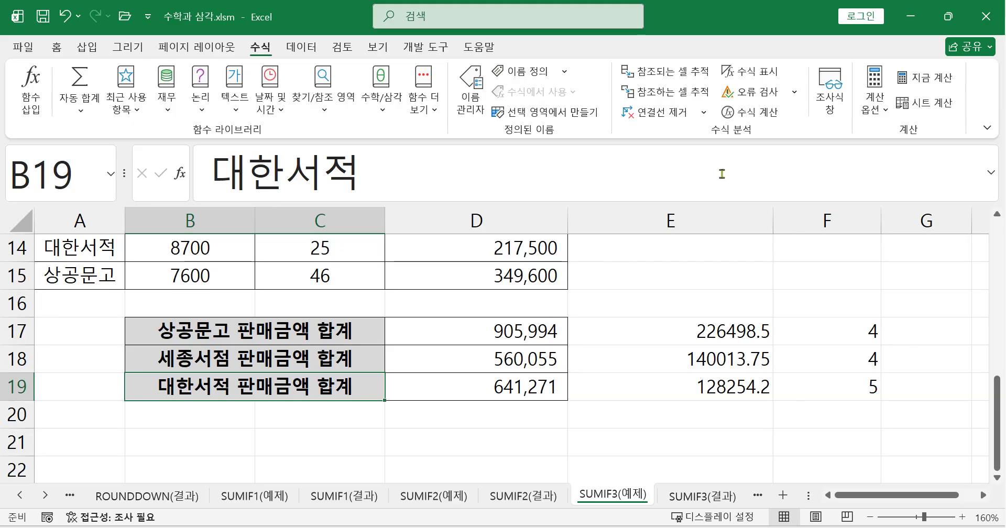
left_click(750, 71)
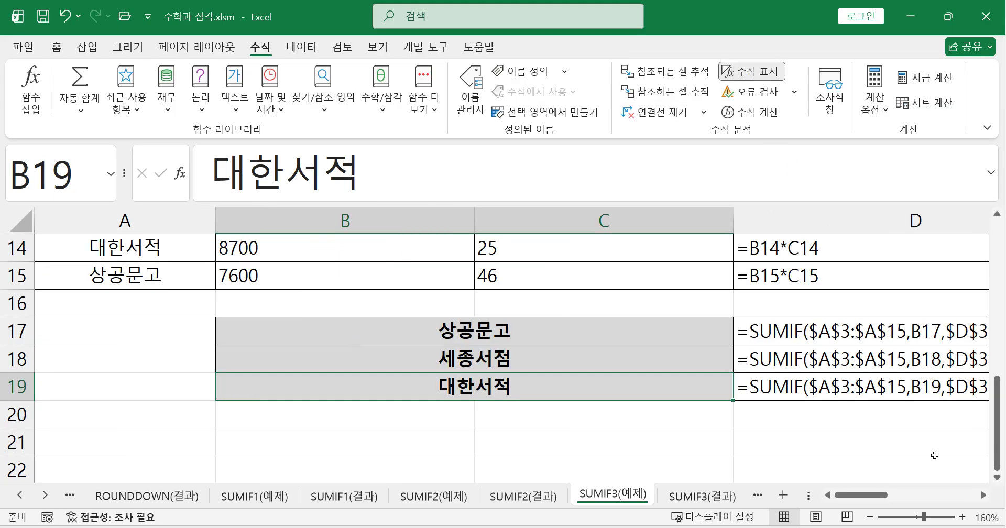
left_click(981, 497)
left_click(981, 497)
left_click(981, 496)
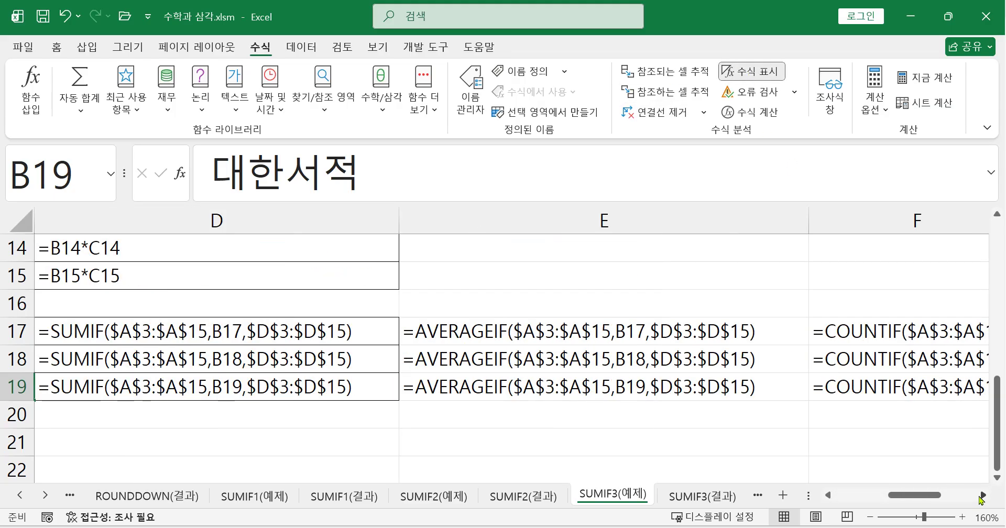
- Narrow columns D and E and widen column F so all three formulas fit in view, and select F17
left_click_drag(399, 220, 374, 220)
left_click_drag(783, 220, 743, 220)
left_click_drag(960, 224, 985, 224)
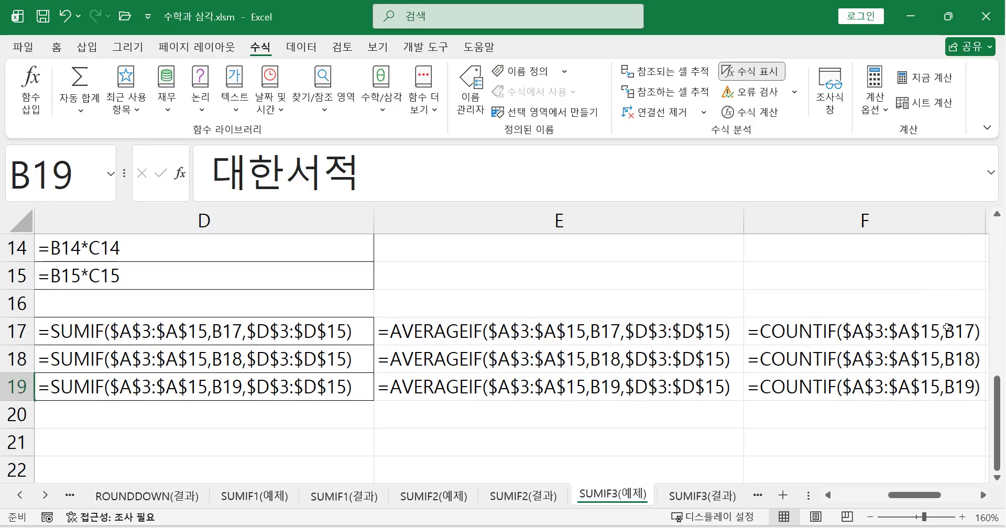
left_click(907, 334)
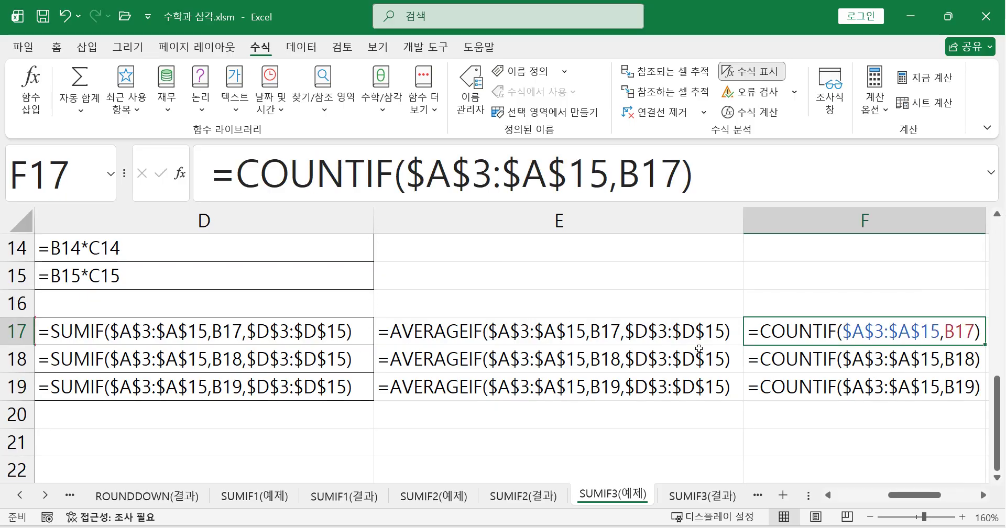